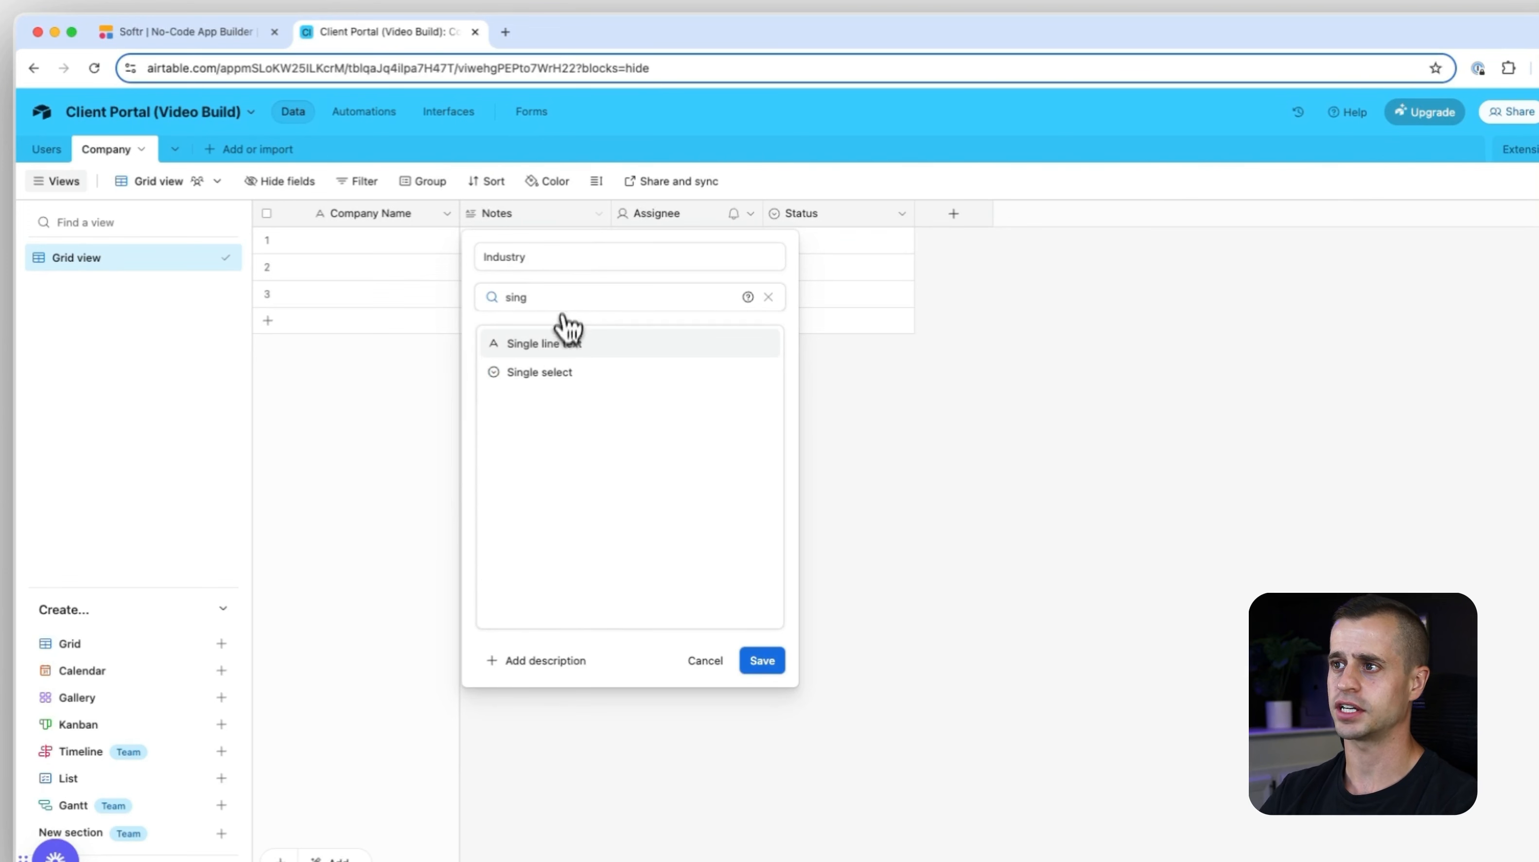
Make the Industry field a single select and add Real Estate as its first option
click(559, 372)
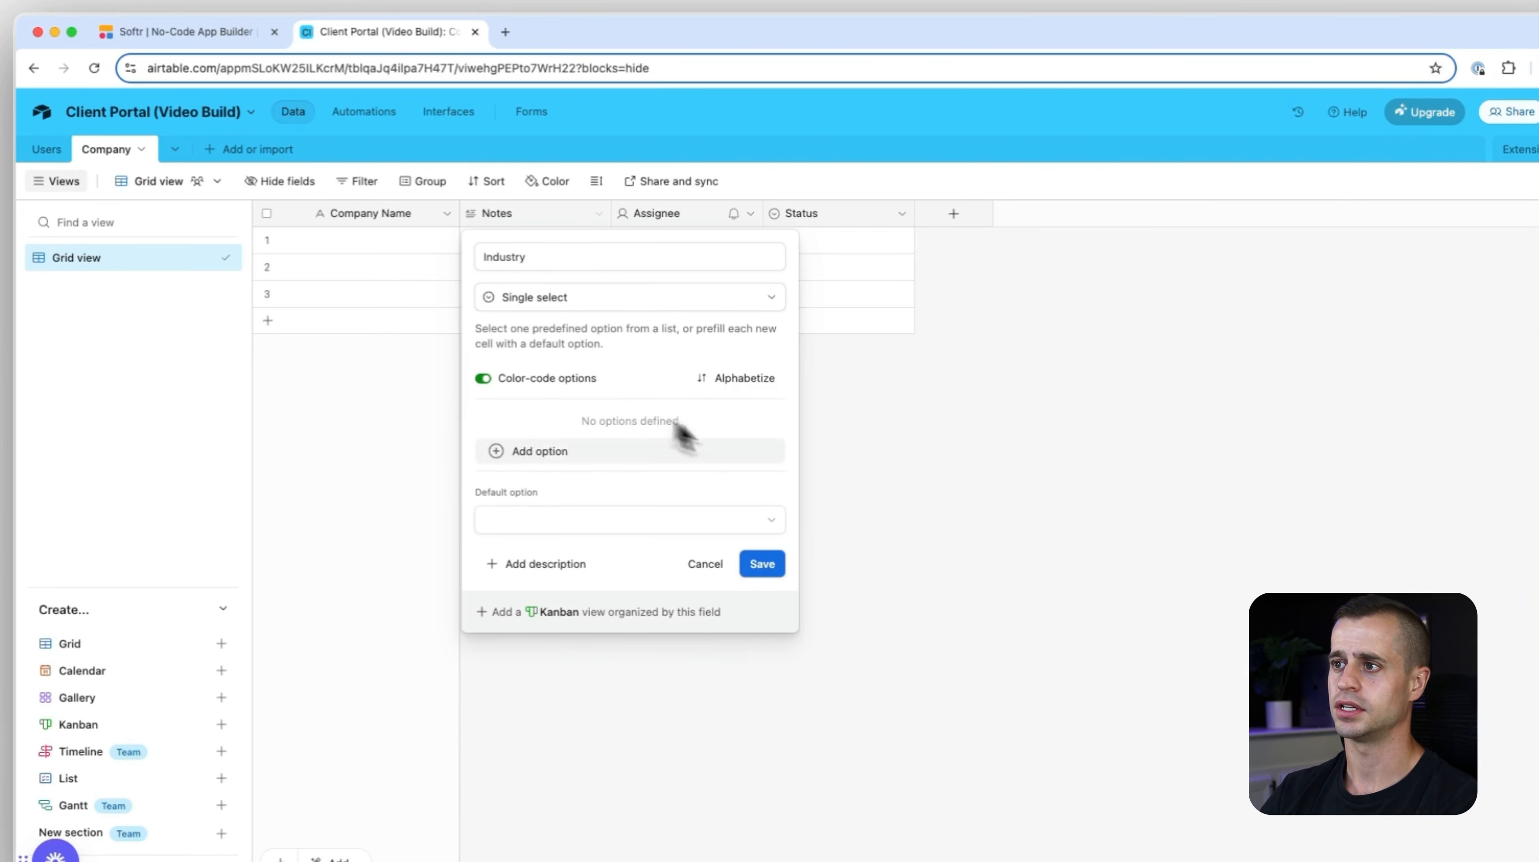
click(541, 453)
text(Realk)
key(BackSpace)
key(BackSpace)
text(Estate)
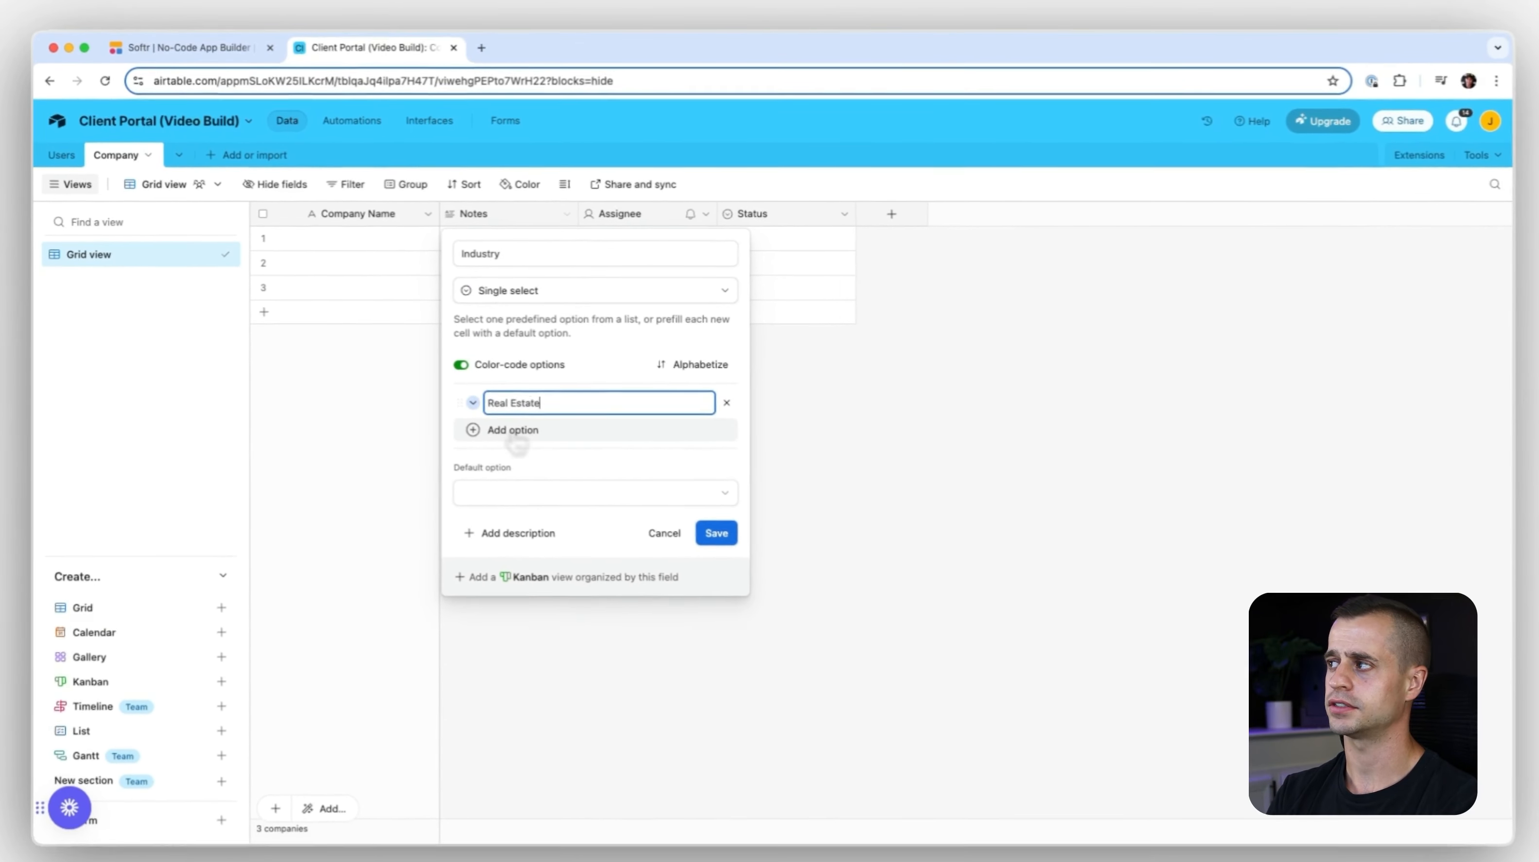
Add the options Automative, Hotel and Legal to the Industry field and save it
click(512, 436)
text(Automative)
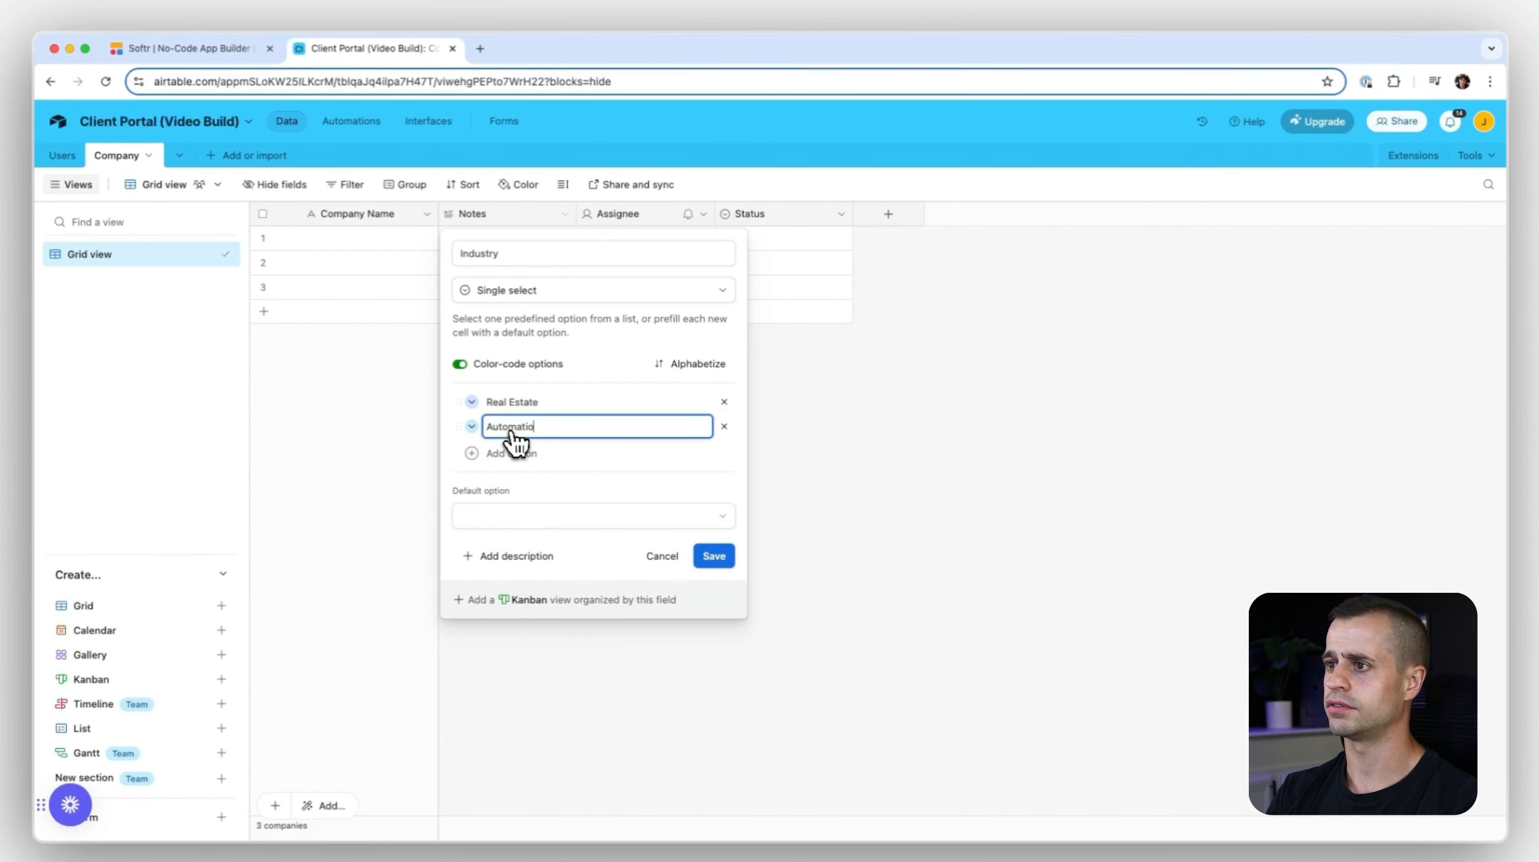
key(Return)
text(H)
key(Return)
text(Le)
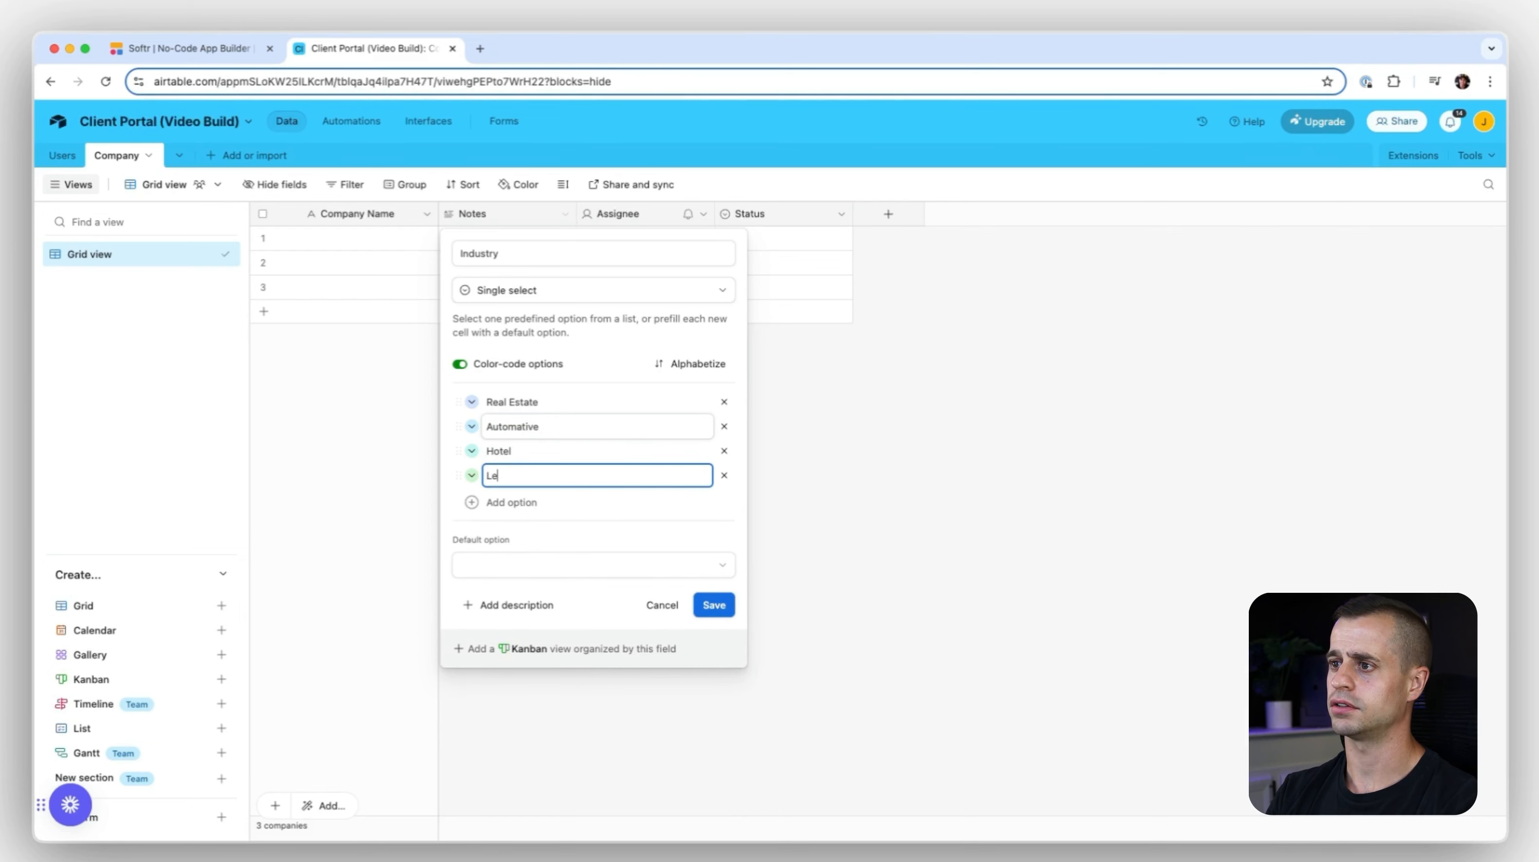
text(gal)
click(714, 605)
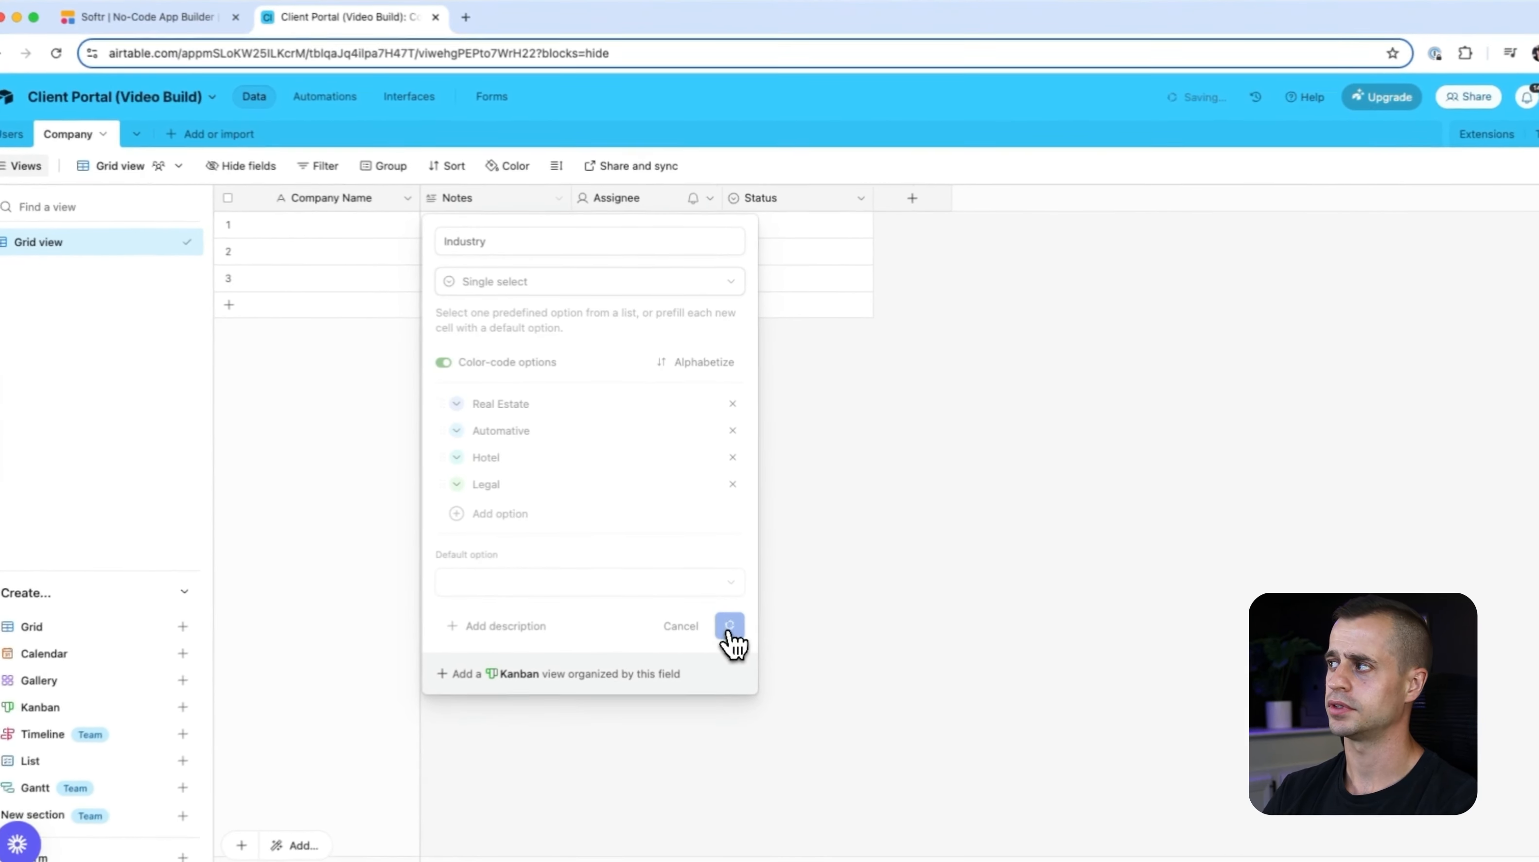
Rename the Assignee field of the Company table to "Size of Company"
click(709, 200)
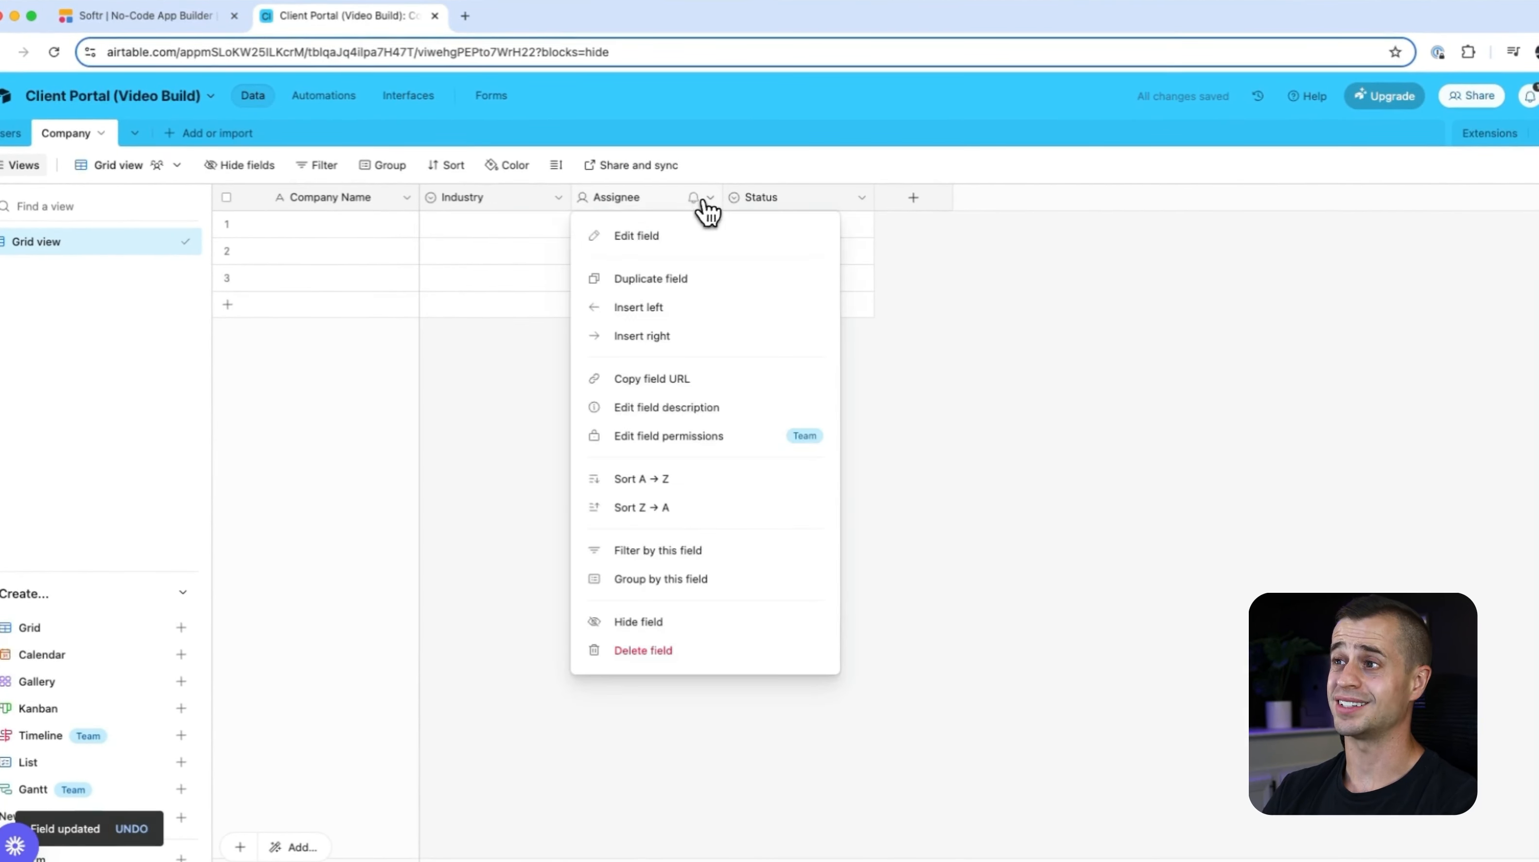
click(667, 235)
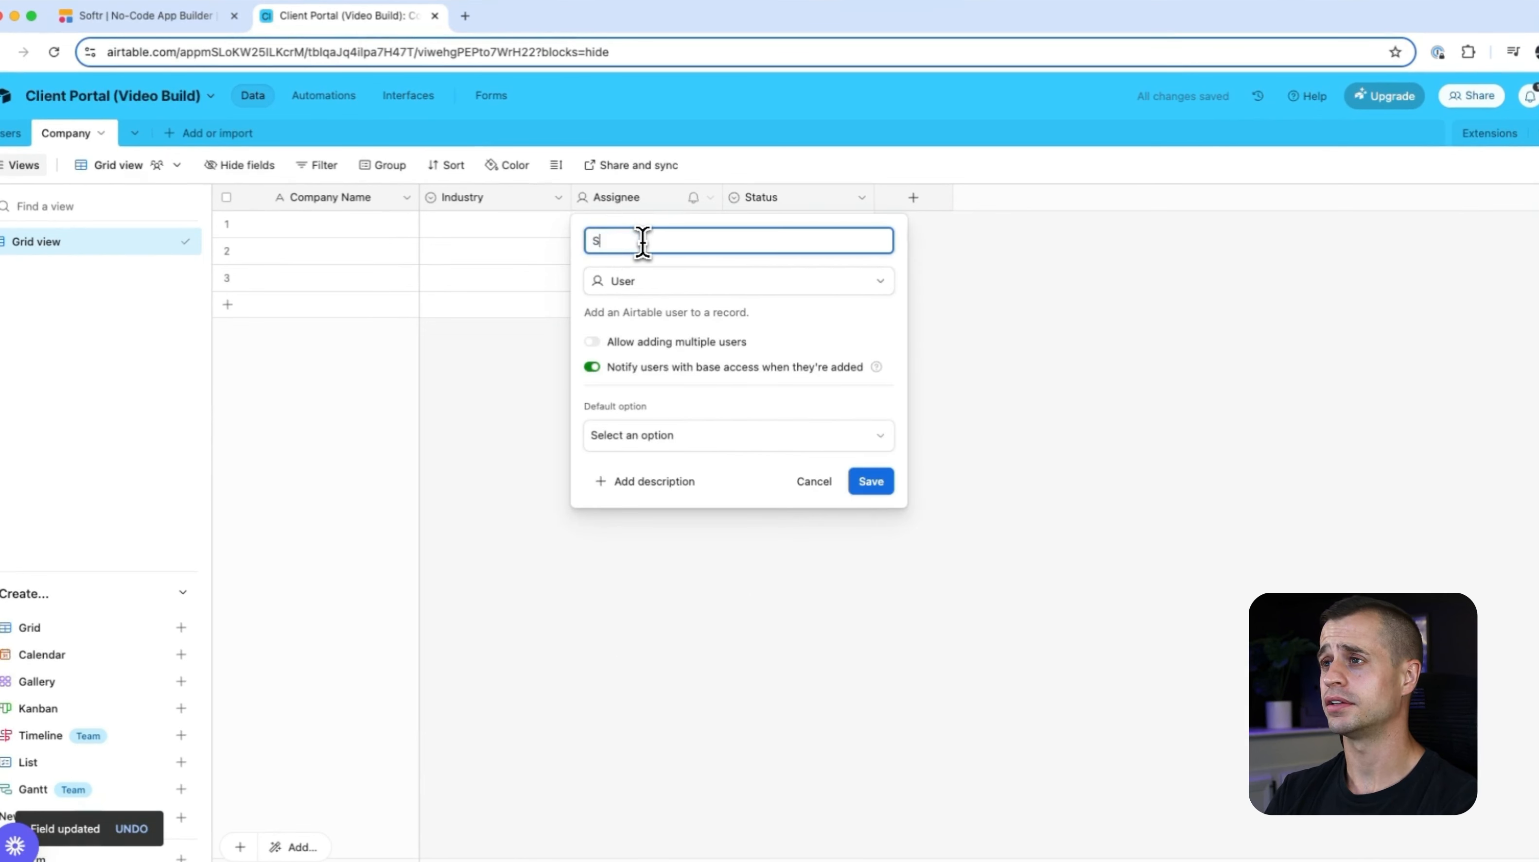
text(Size of company)
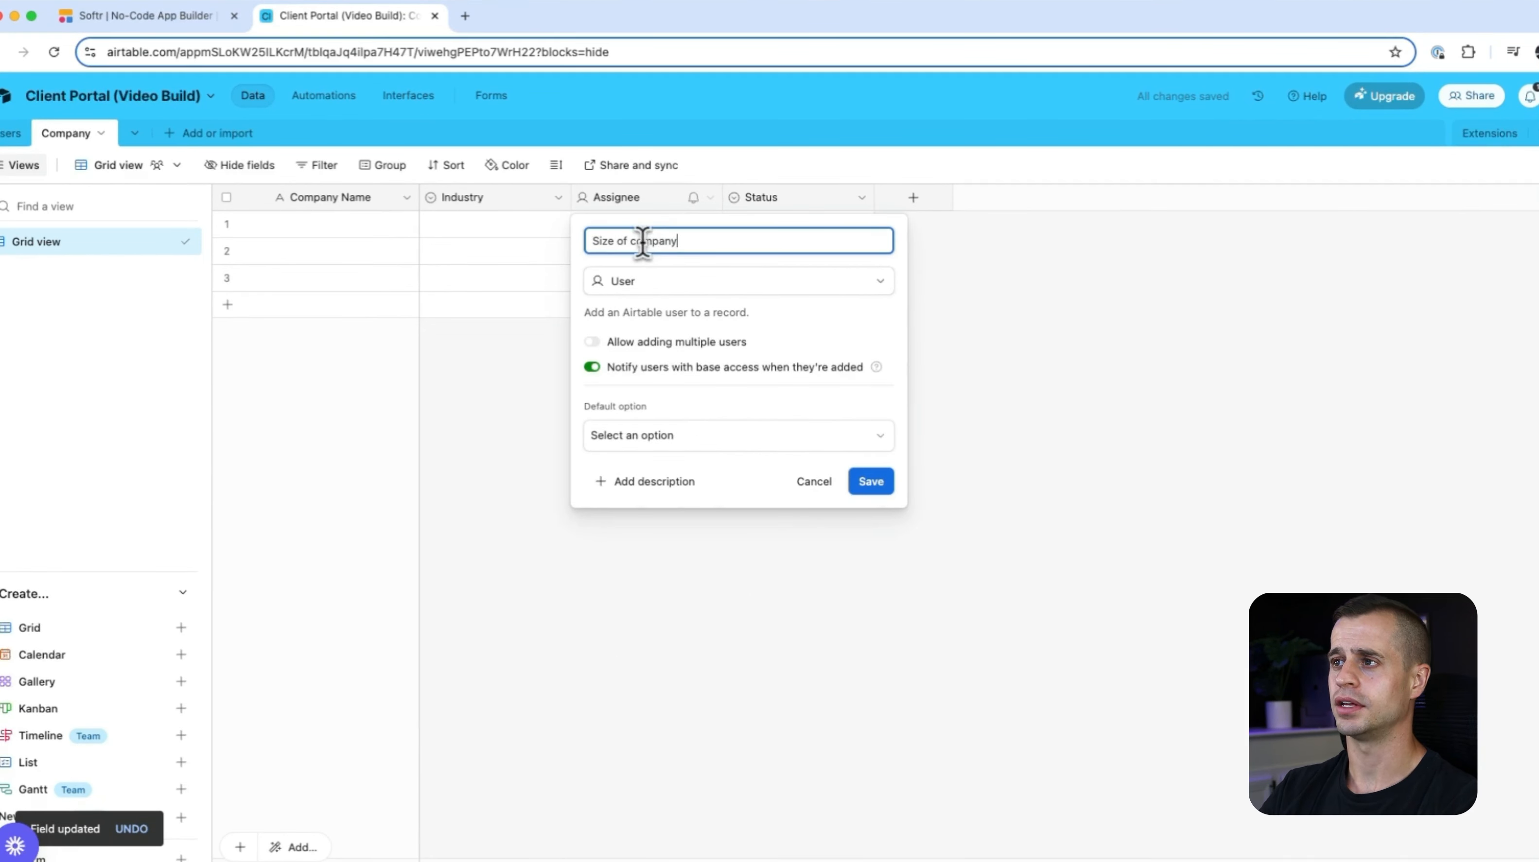
click(635, 243)
key(BackSpace)
text(C)
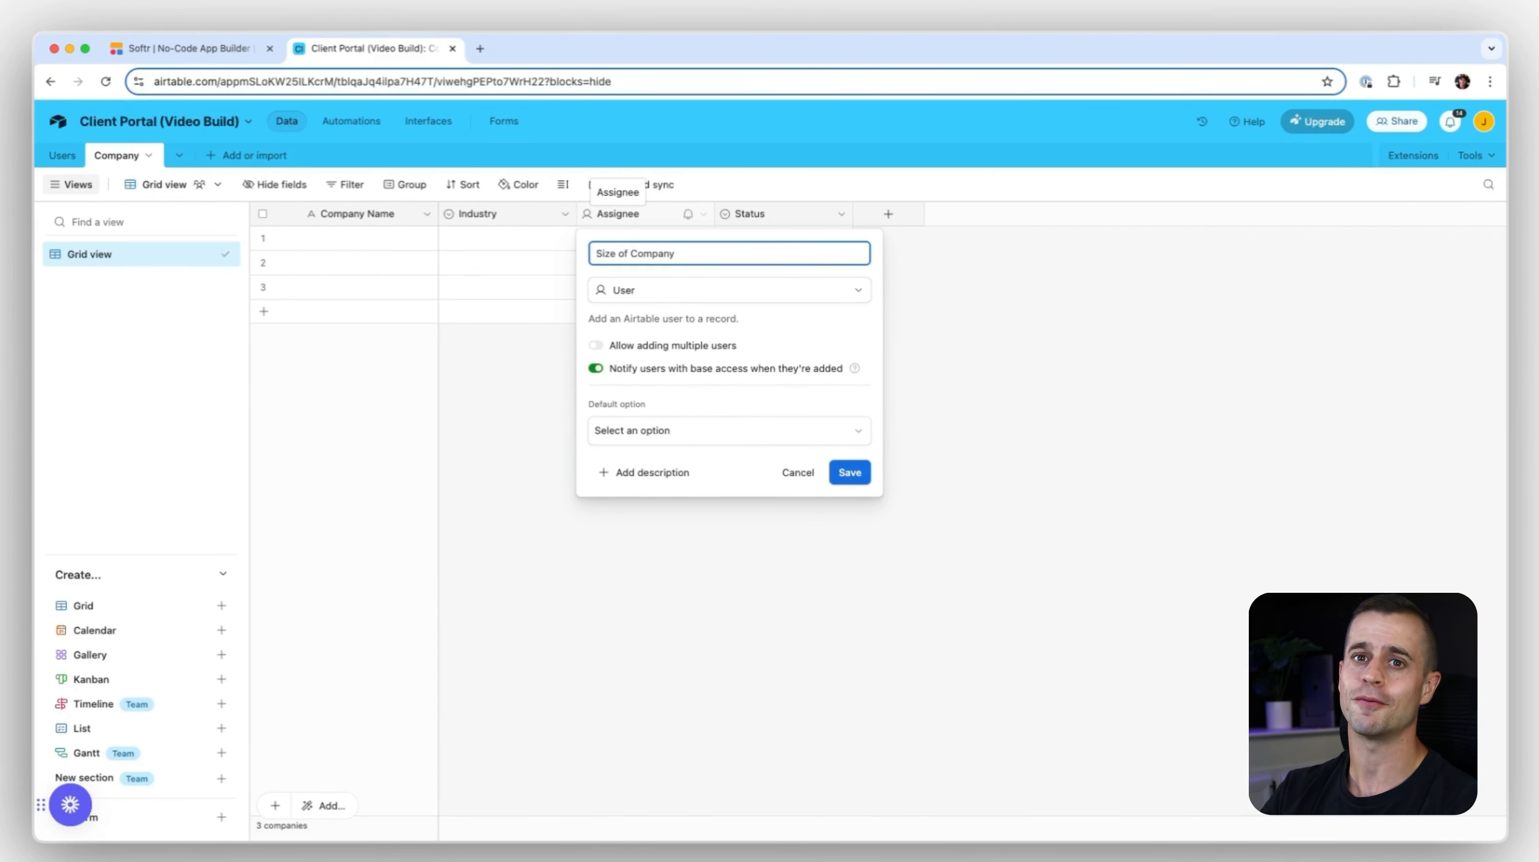
Make Size of Company a single select with the options 0 - 50, 50 - 100, 100 - 500 and 500 - 1000, and save the field
click(662, 288)
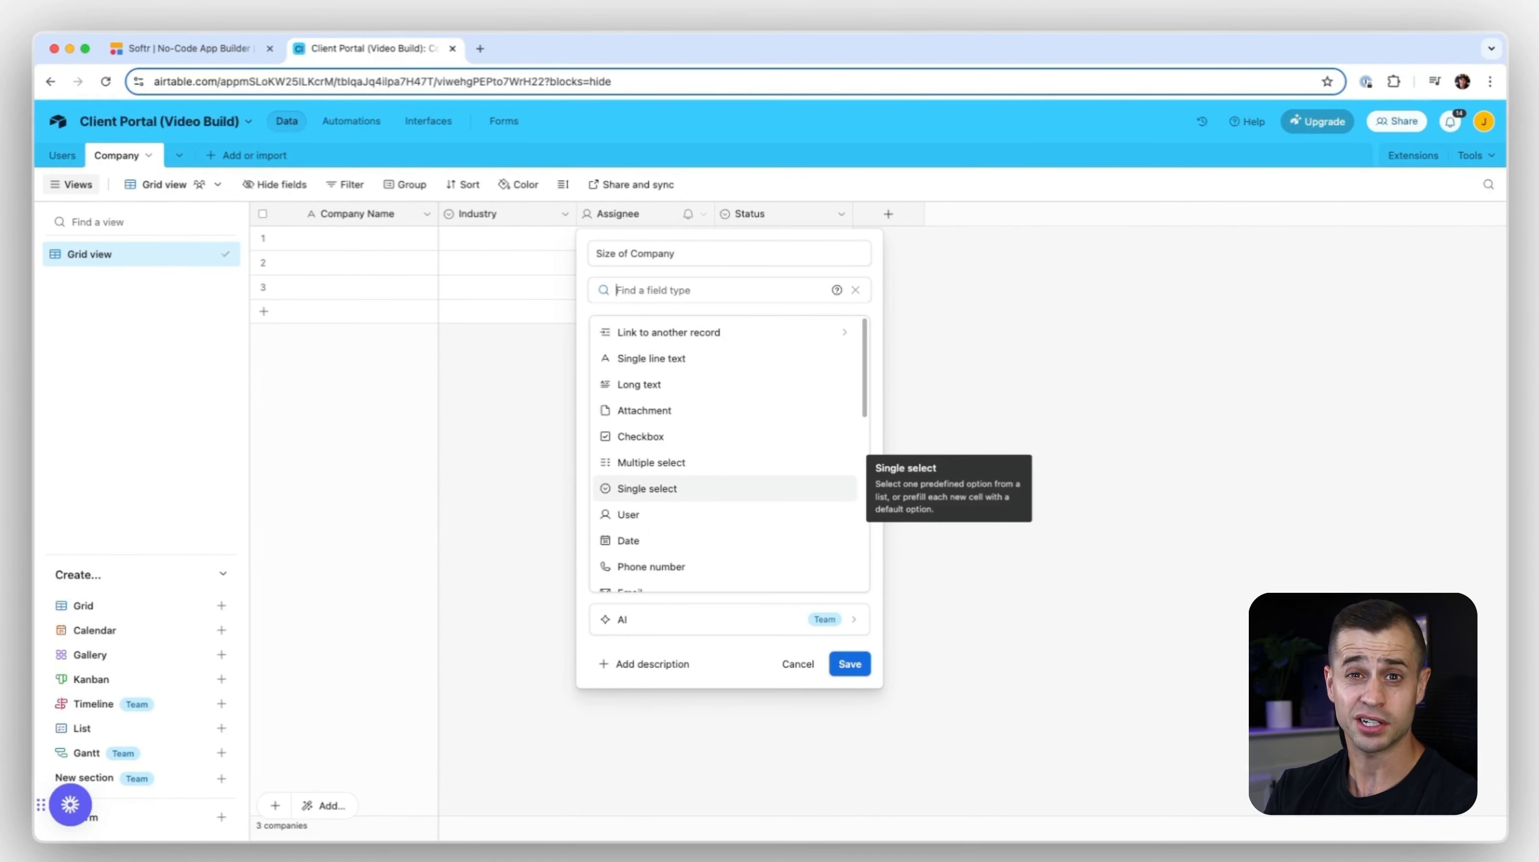
click(647, 488)
click(659, 425)
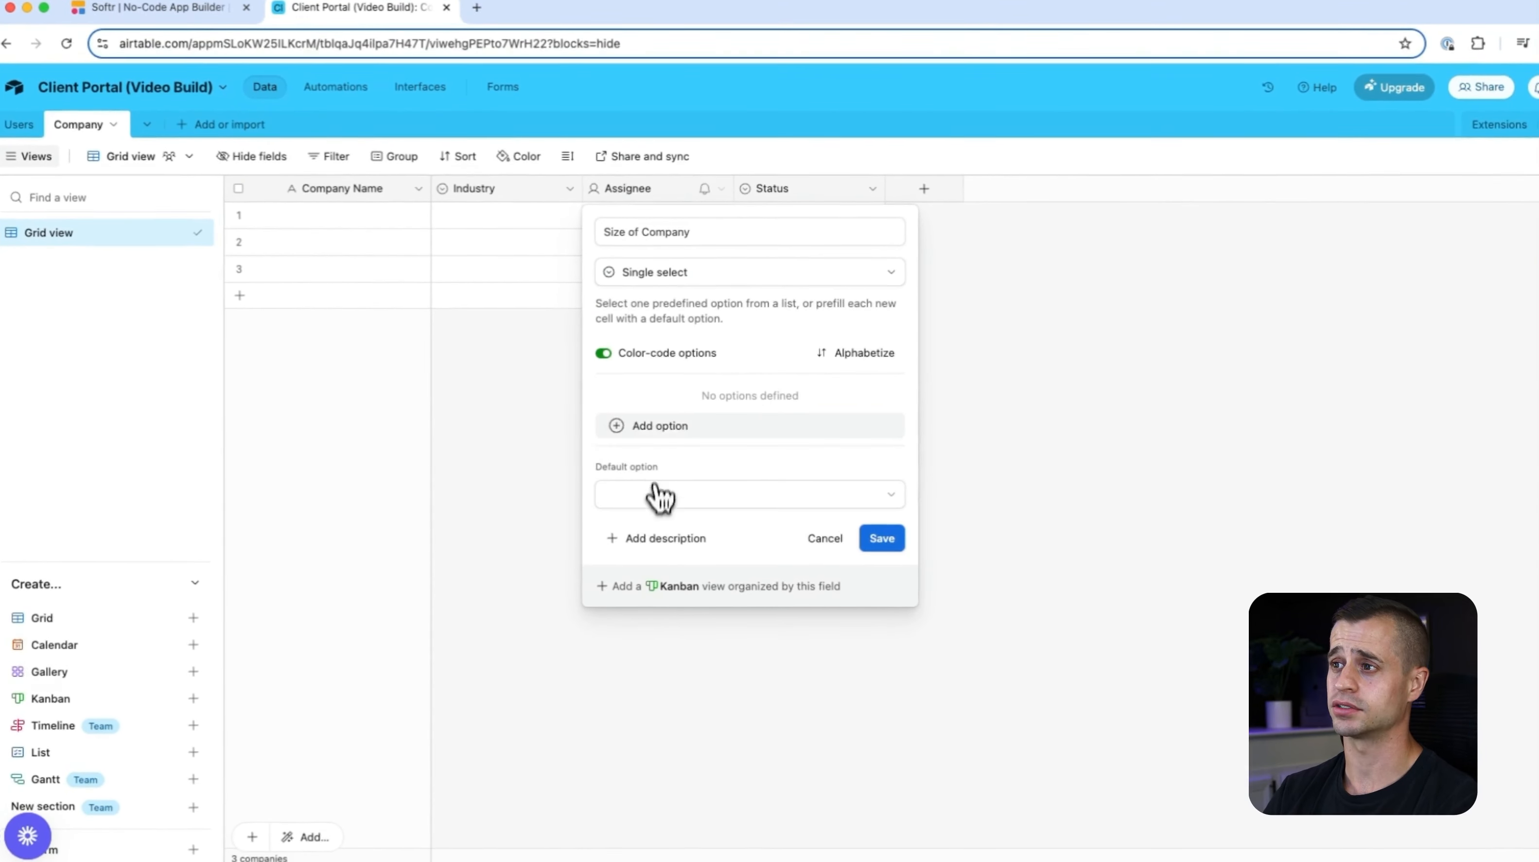
text(0 - 50)
click(661, 425)
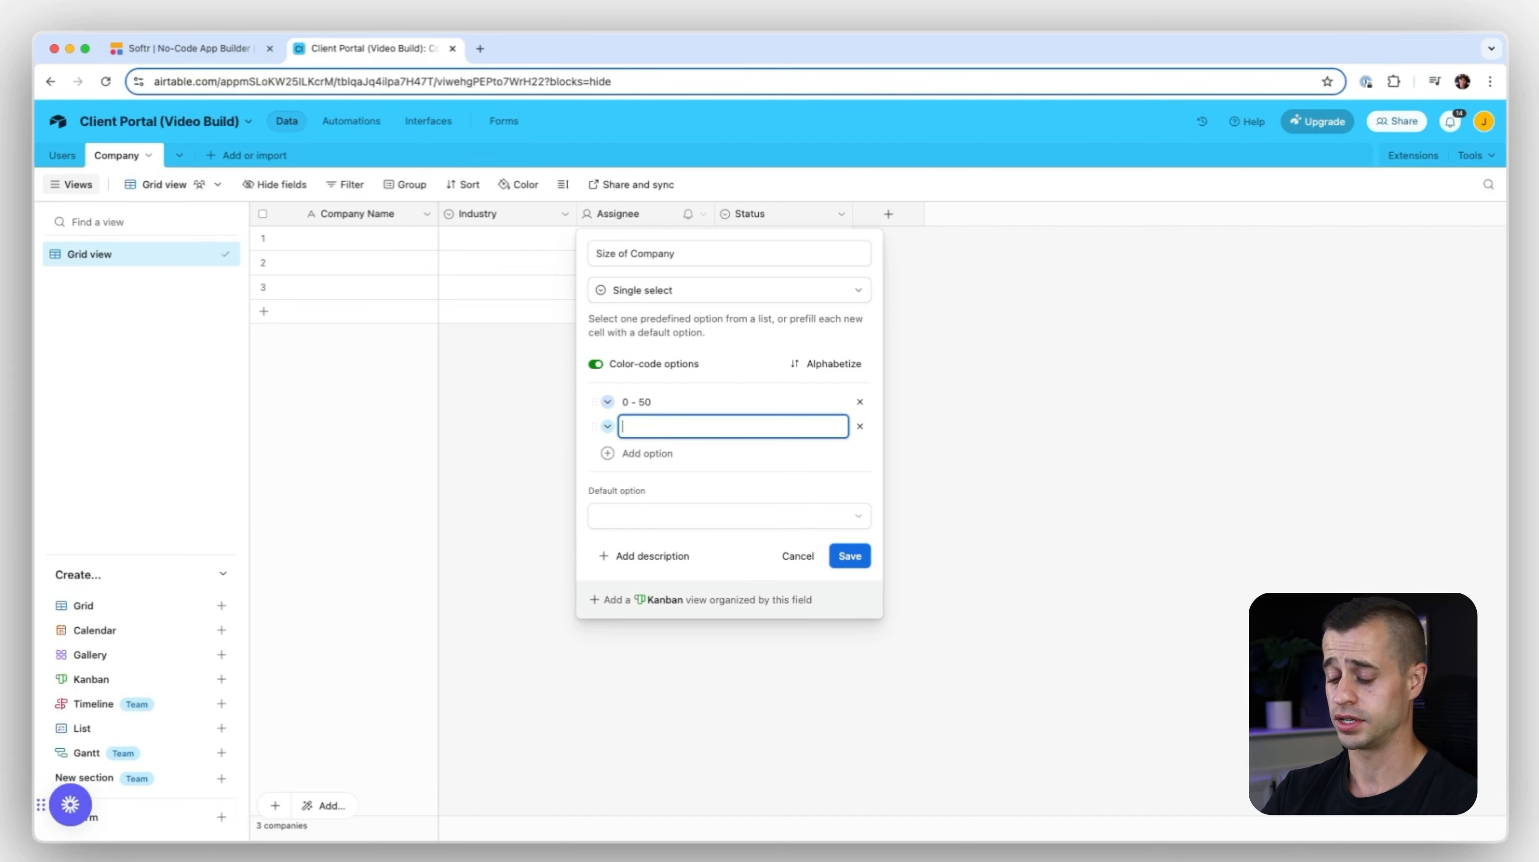
text(50 - 100)
key(Return)
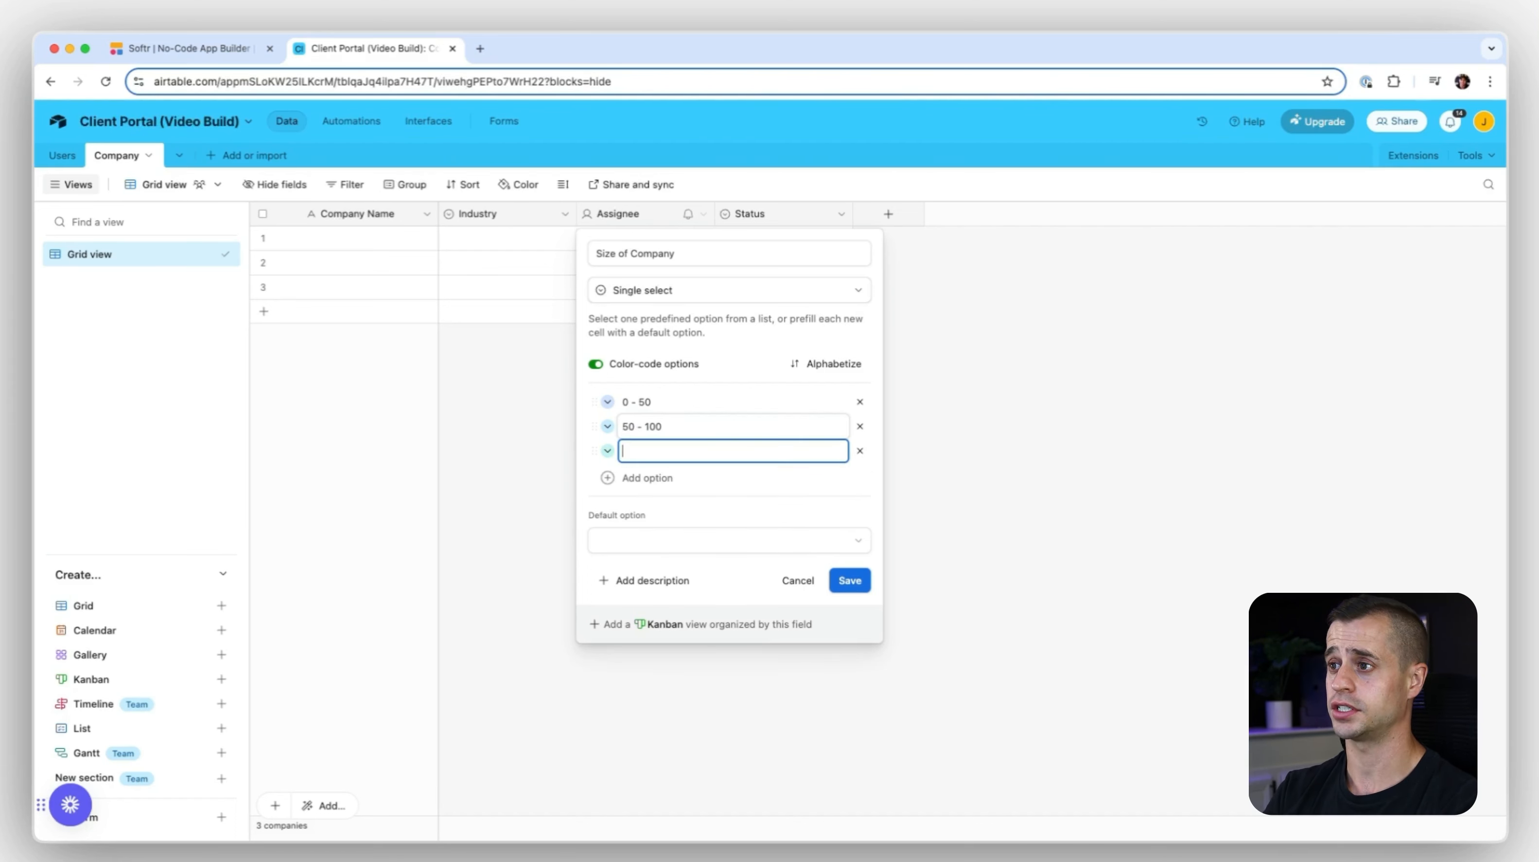
text(100 - 500)
key(Return)
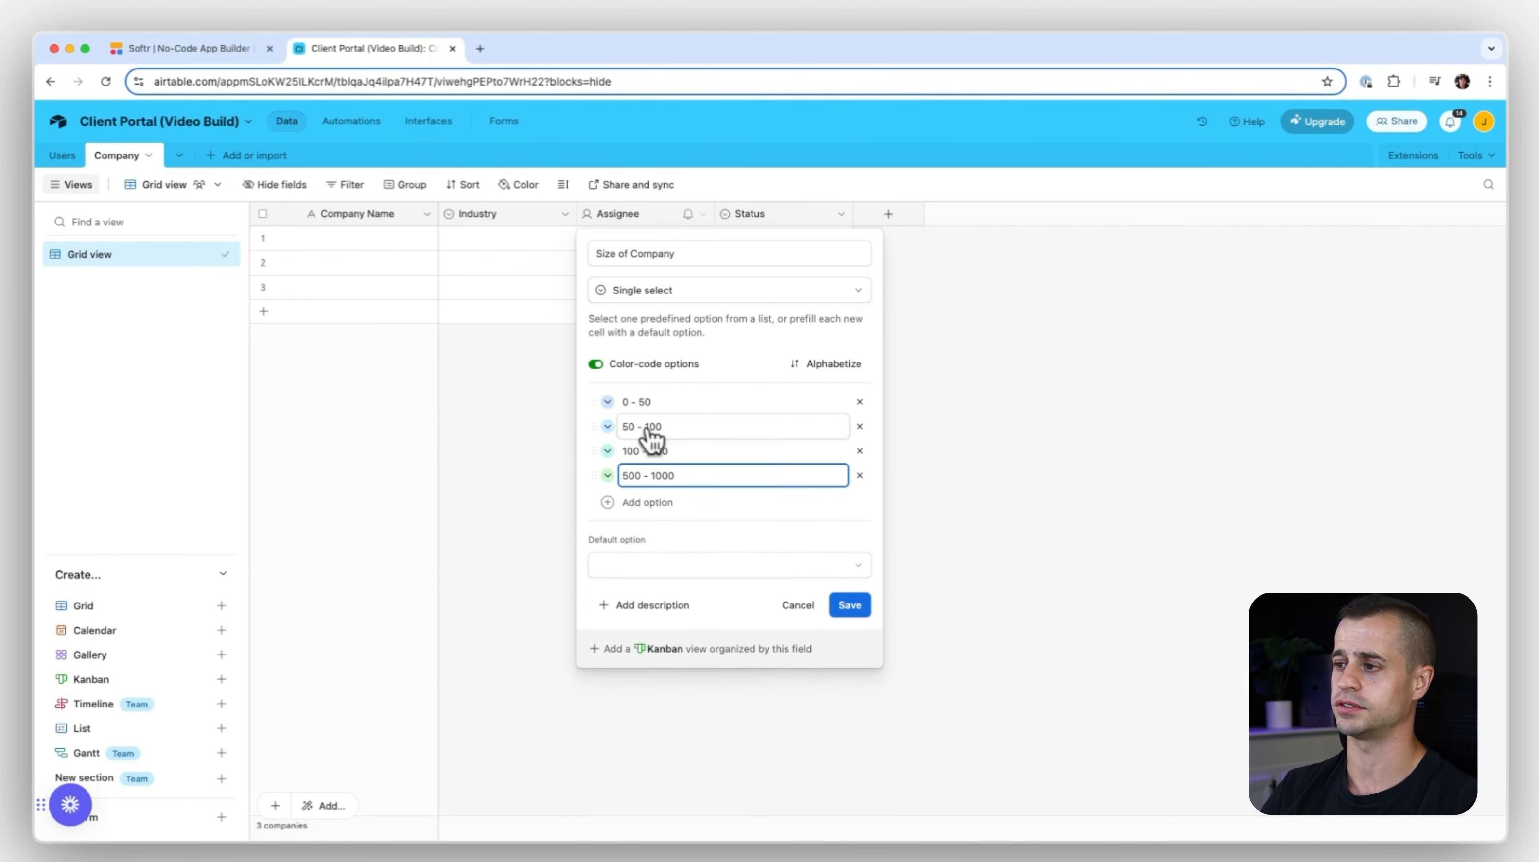
click(849, 605)
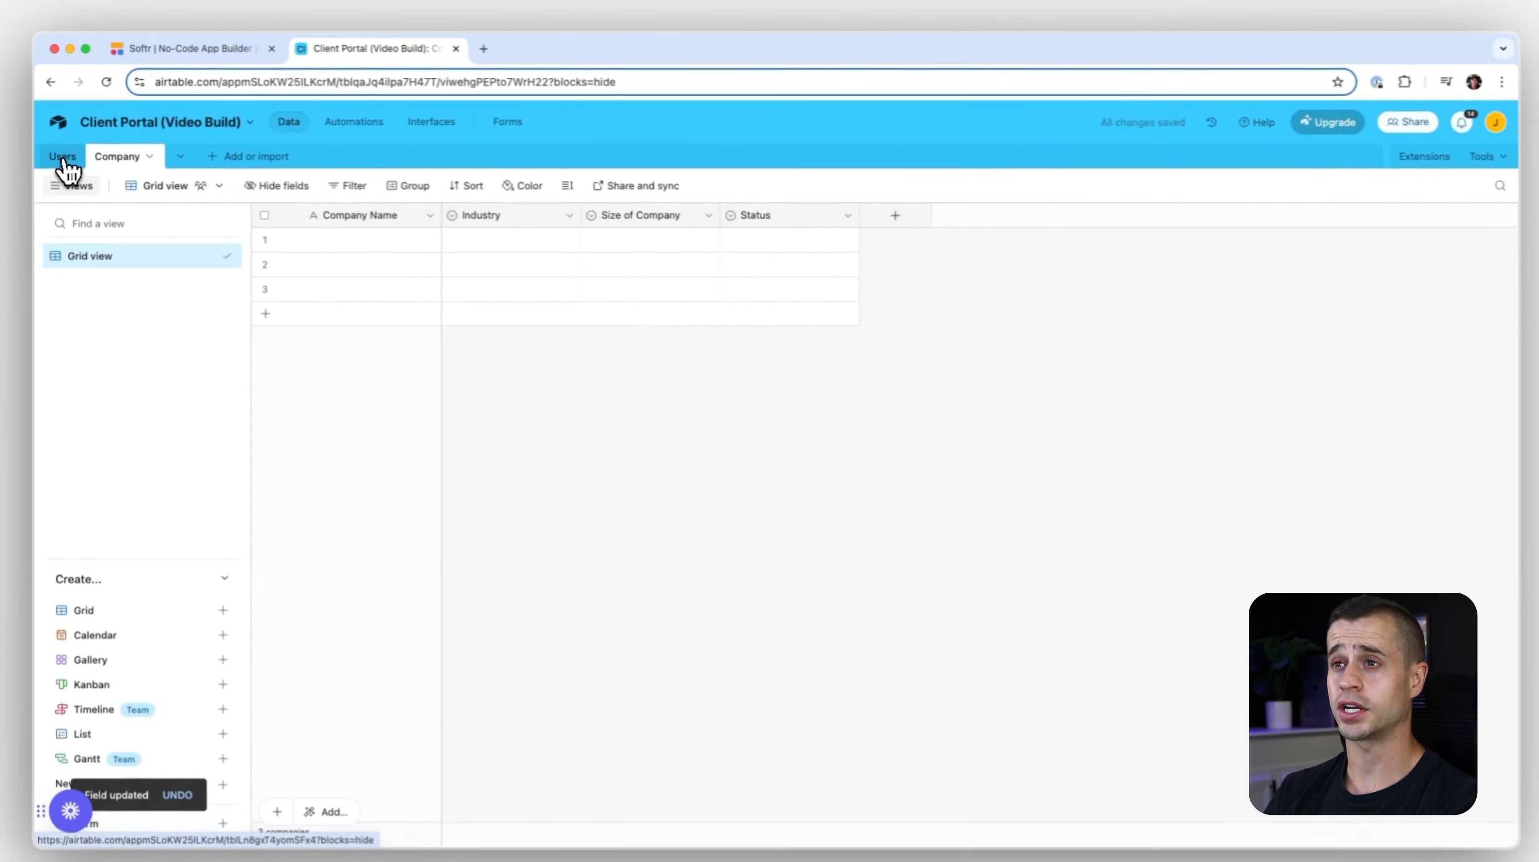
Add a new blank table to the base and name it Projects
click(208, 158)
click(255, 216)
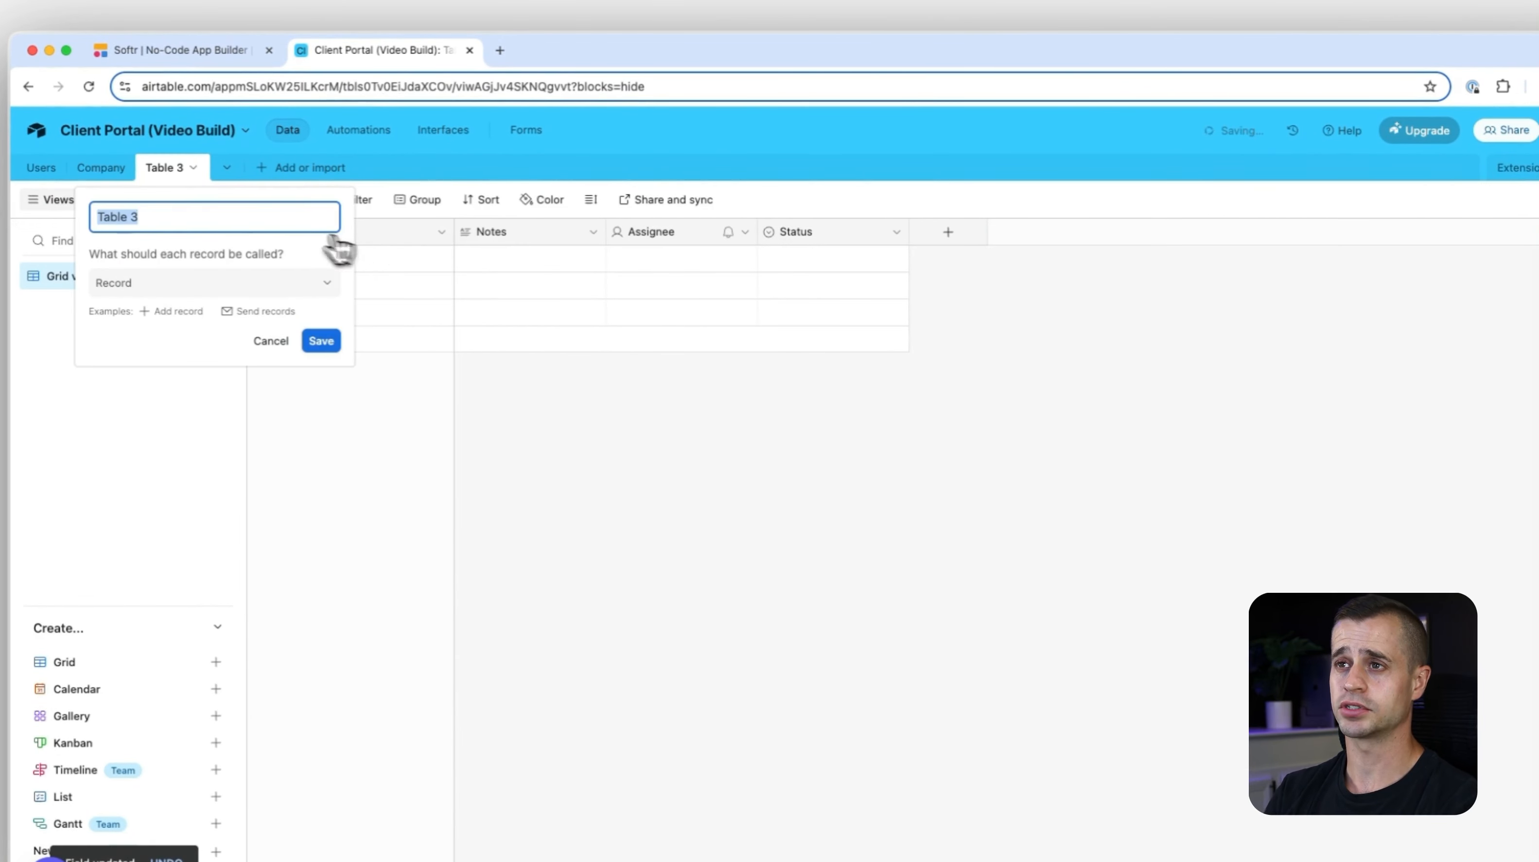
text(Projects)
key(Return)
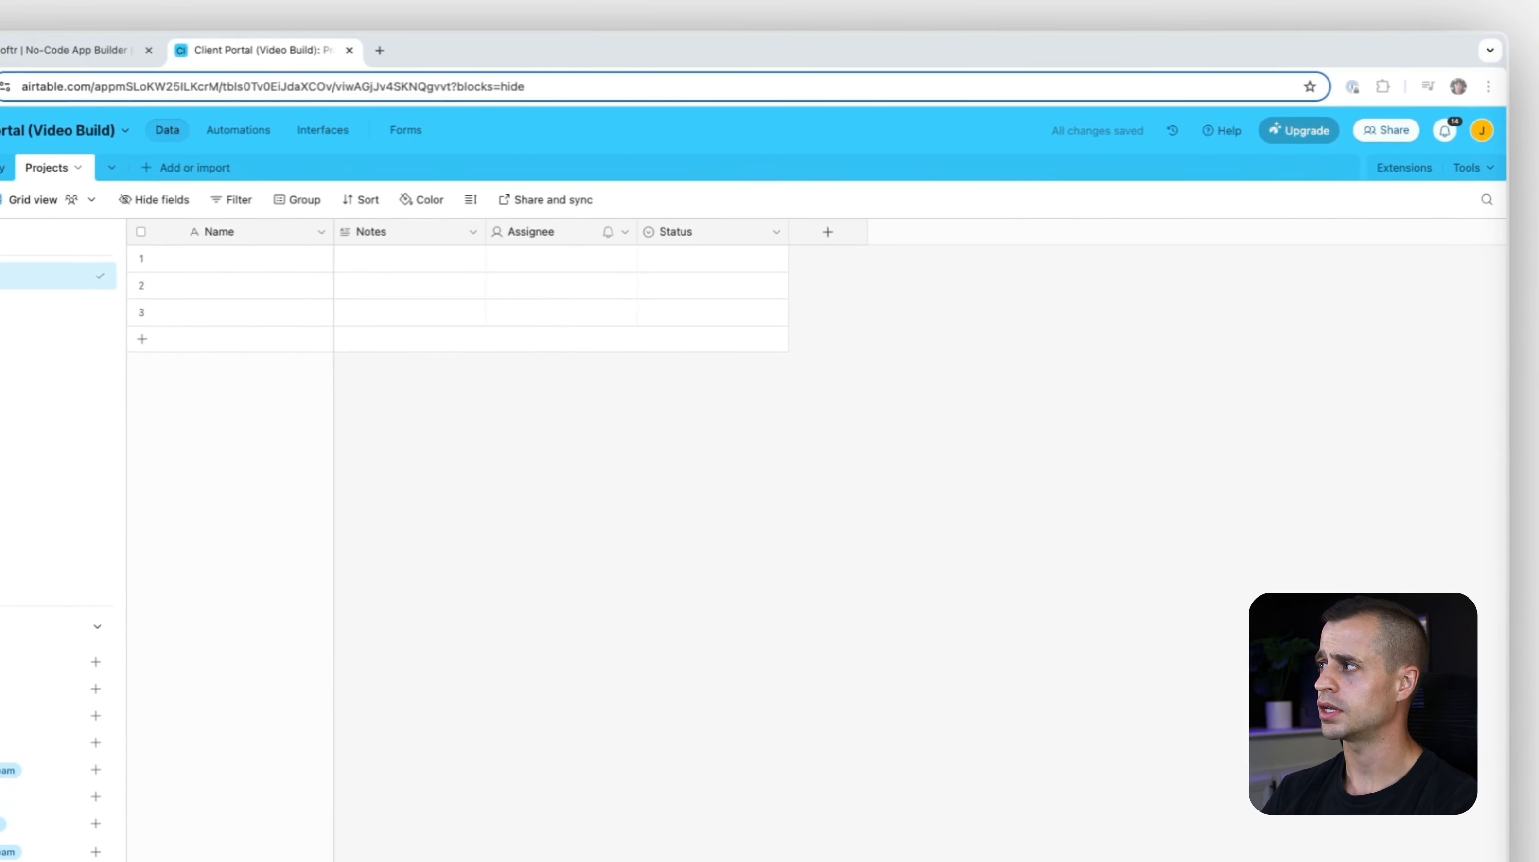
Rename the primary Name field of the Projects table to "Project Name"
click(223, 235)
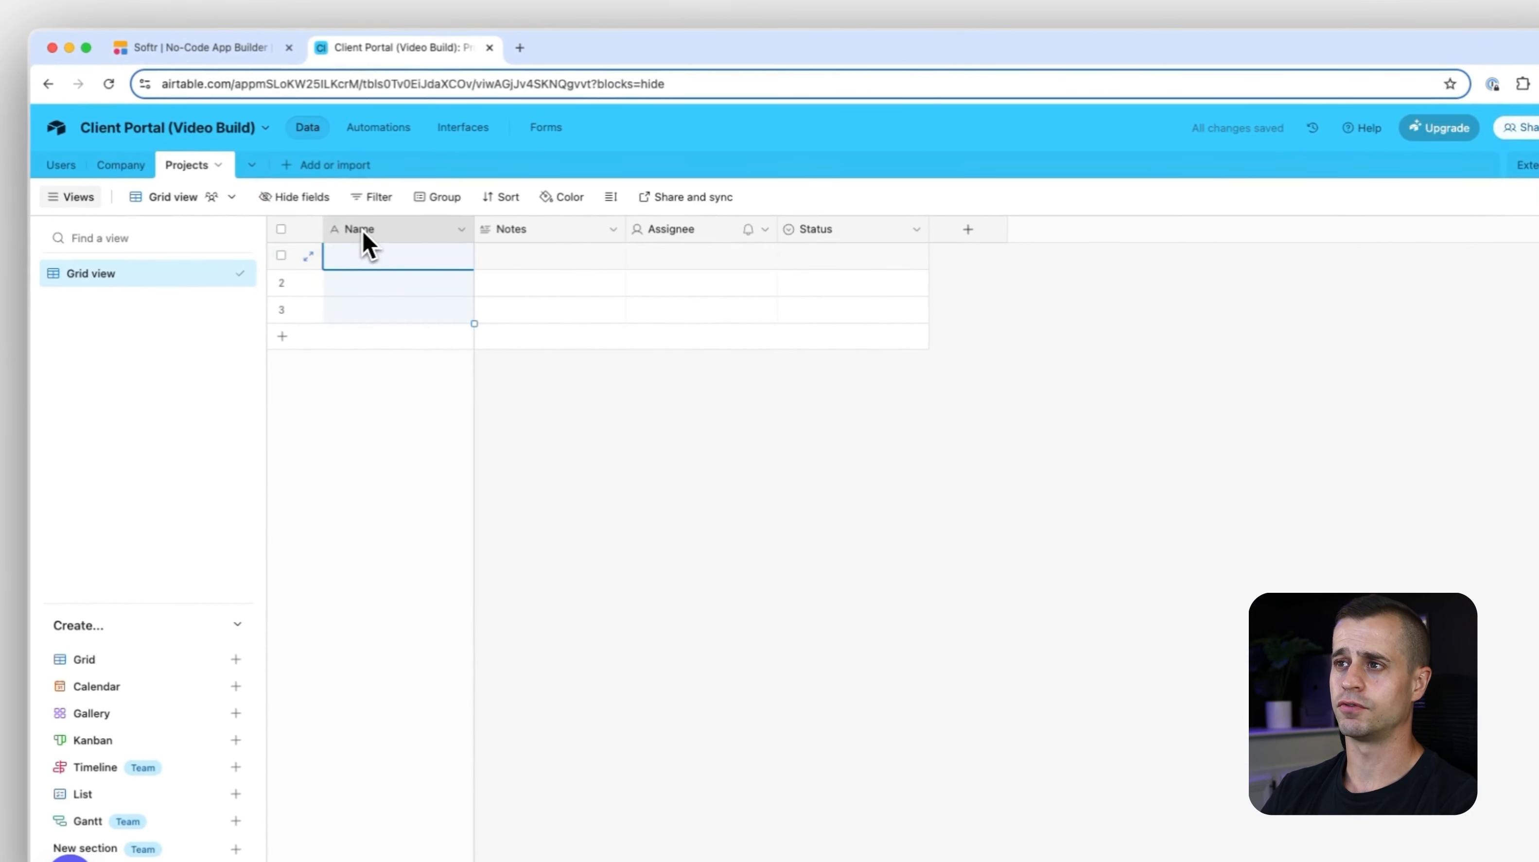
right_click(368, 240)
click(379, 264)
click(352, 272)
text(Project)
key(Return)
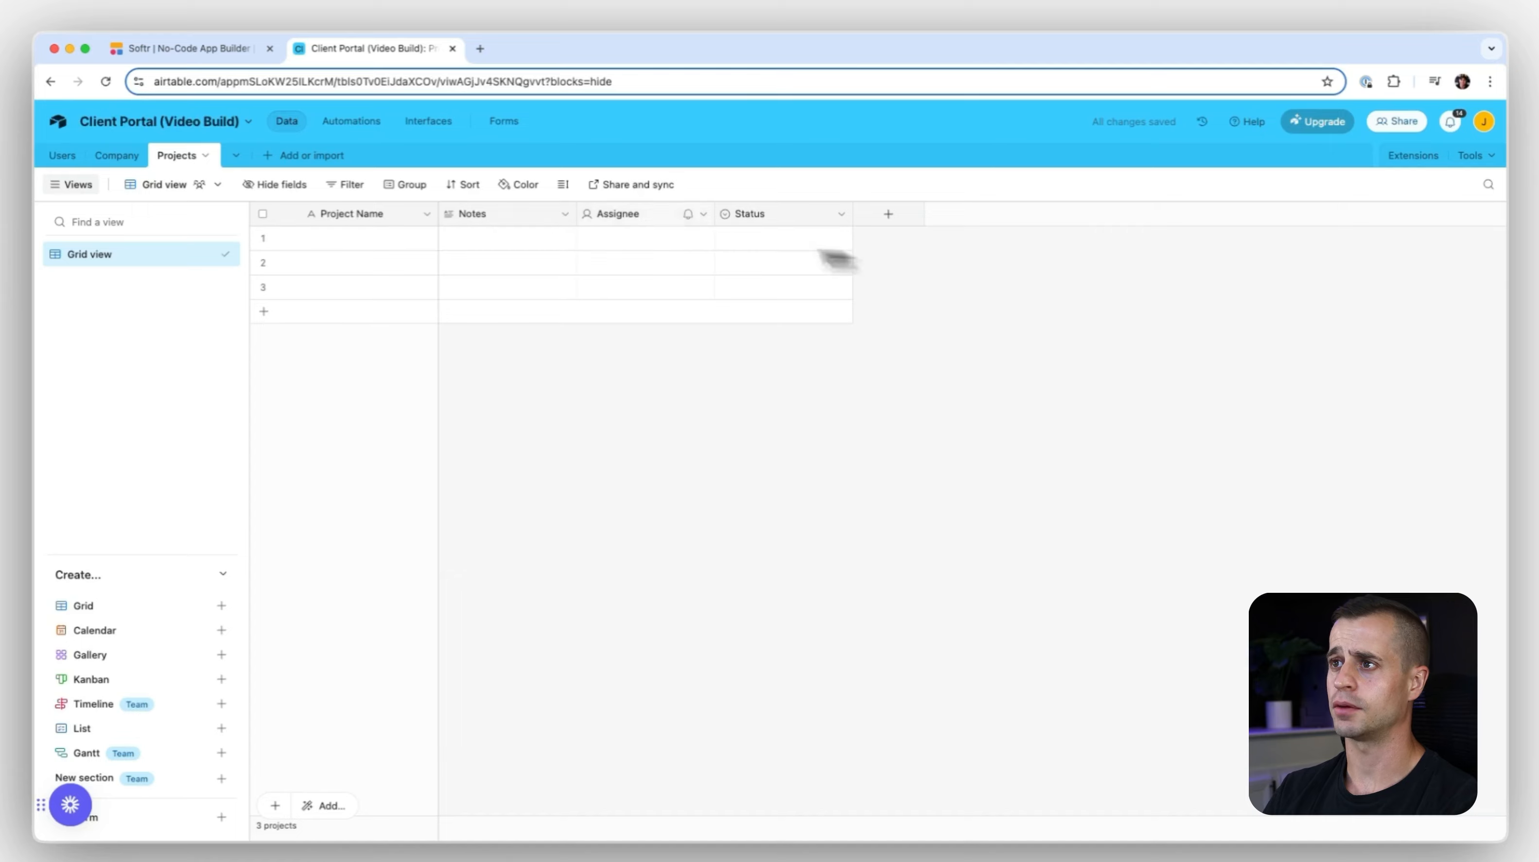
Rename the Notes field of the Projects table to "Project Description" and save it as long text with rich text formatting off
click(564, 214)
click(539, 245)
click(483, 275)
text(descNotes)
key(super+a)
text(Prio)
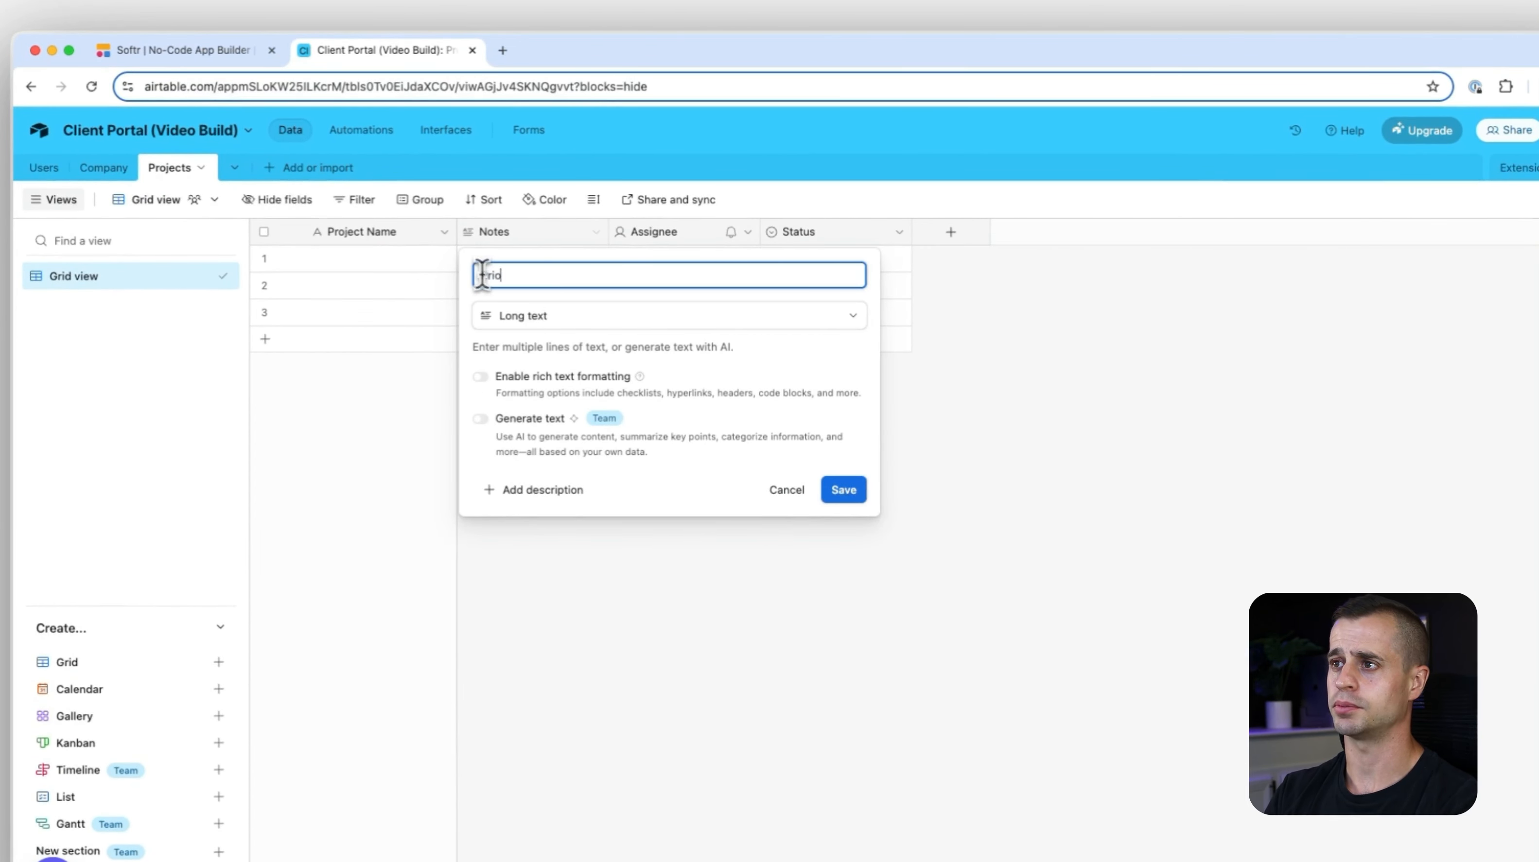
key(BackSpace)
key(BackSpace)
text(oject Description)
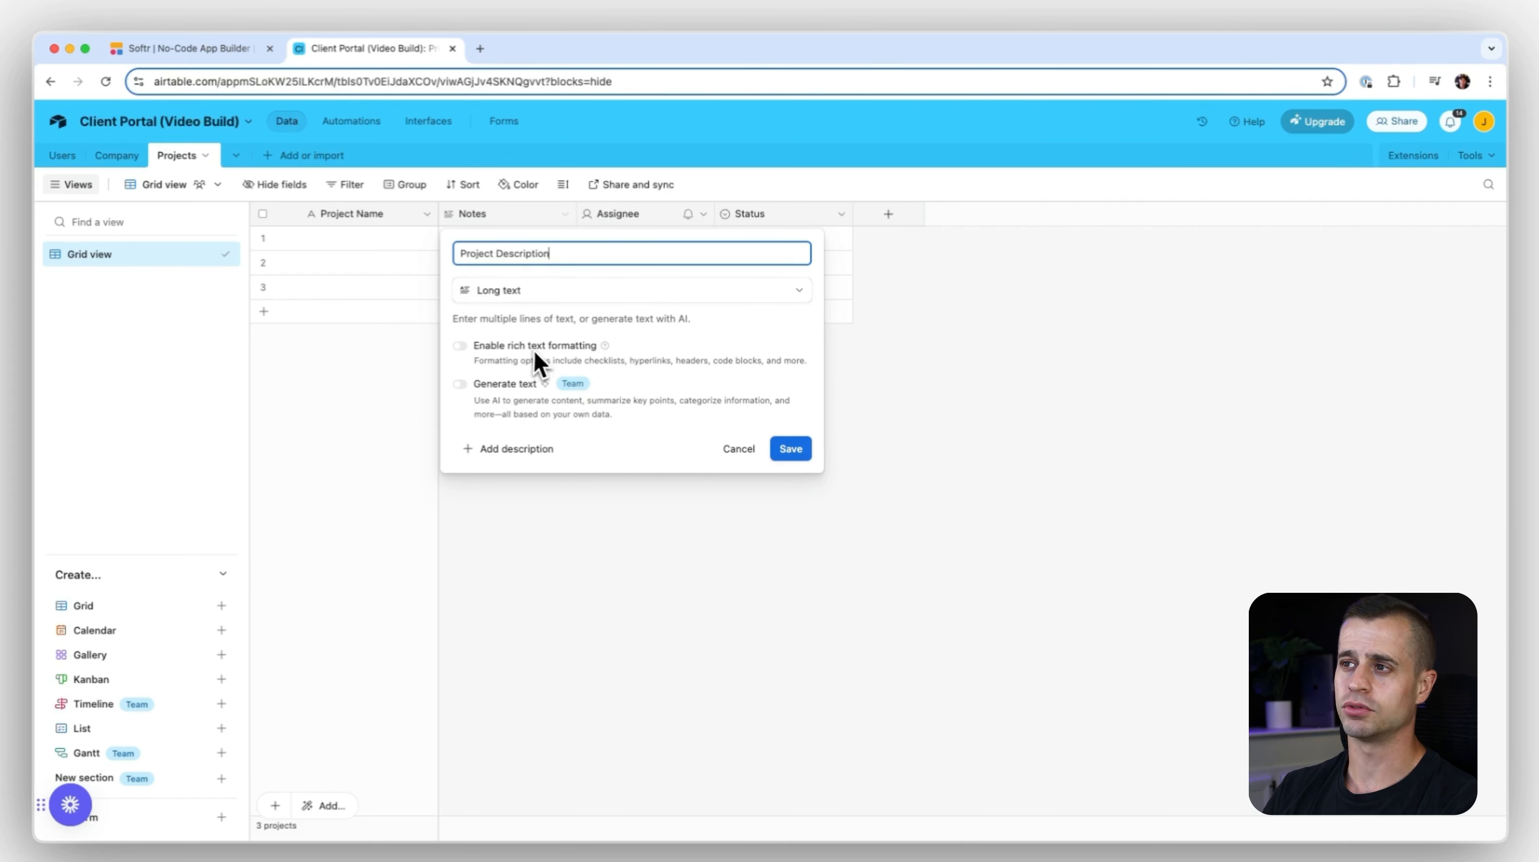
click(460, 346)
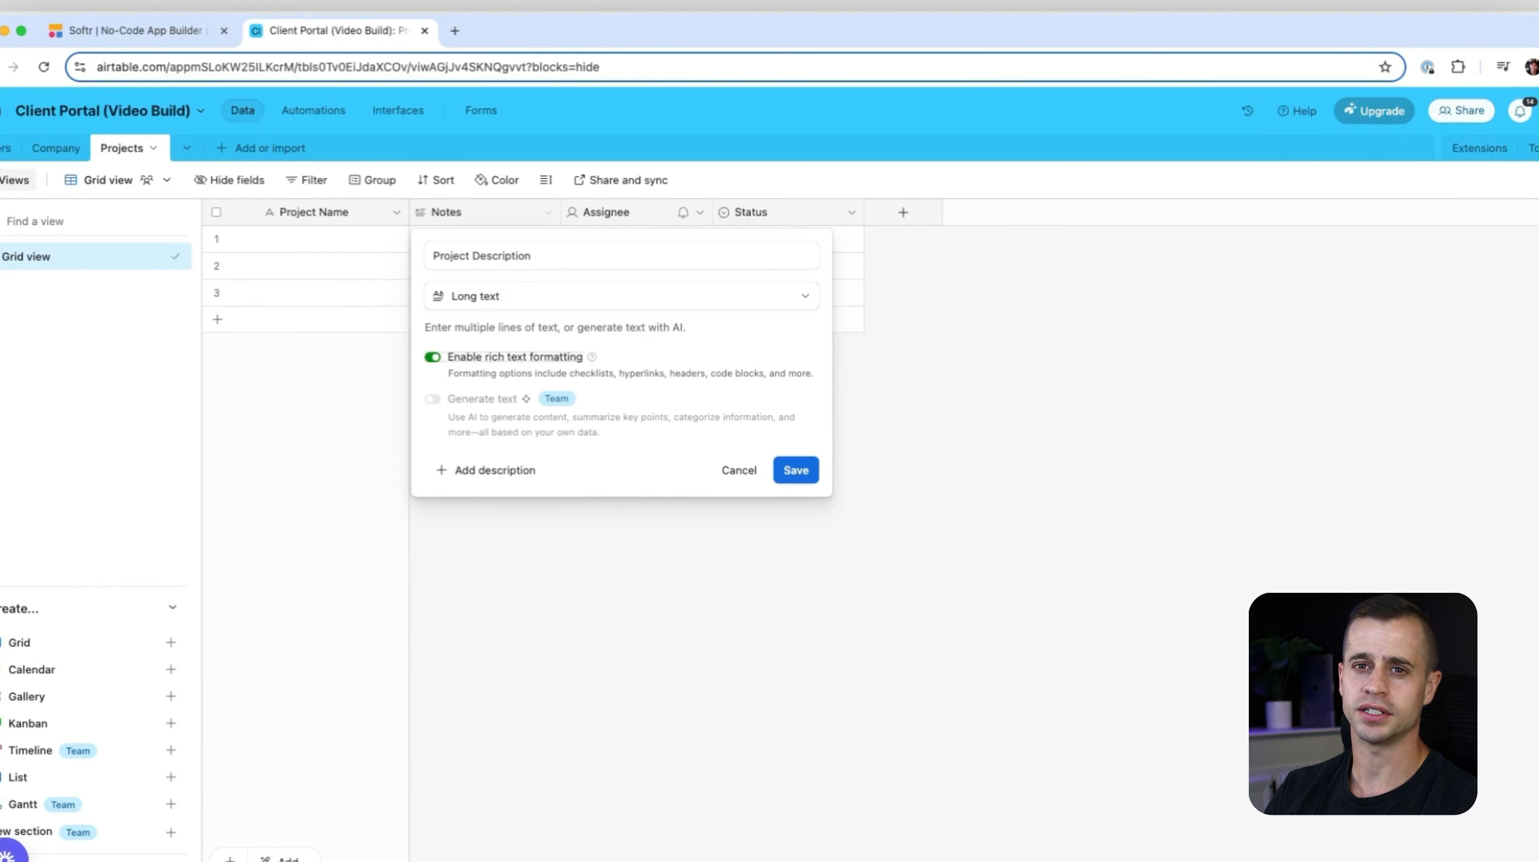
click(432, 357)
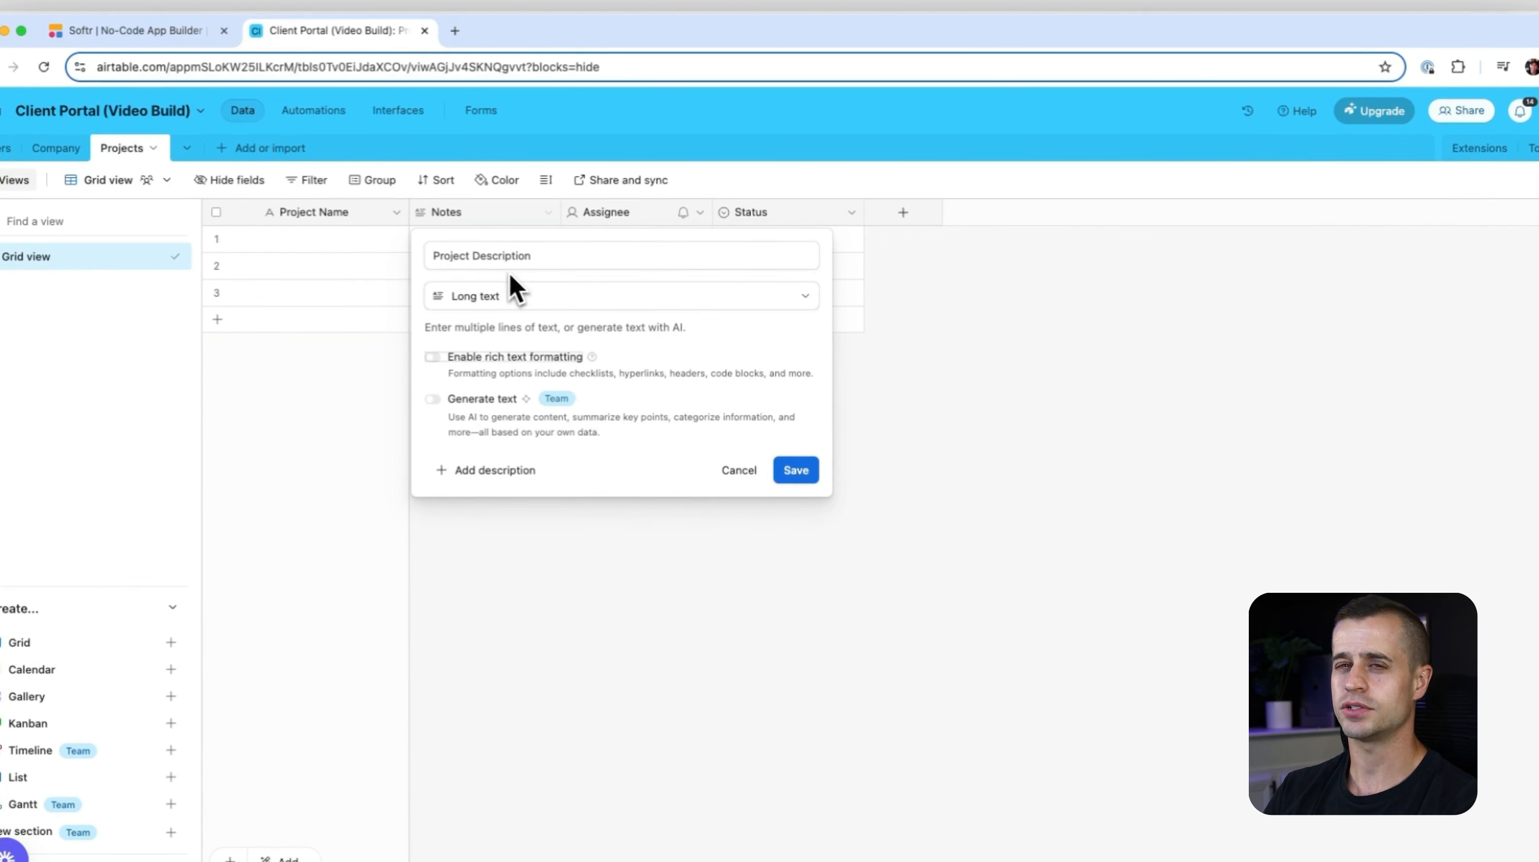
click(787, 478)
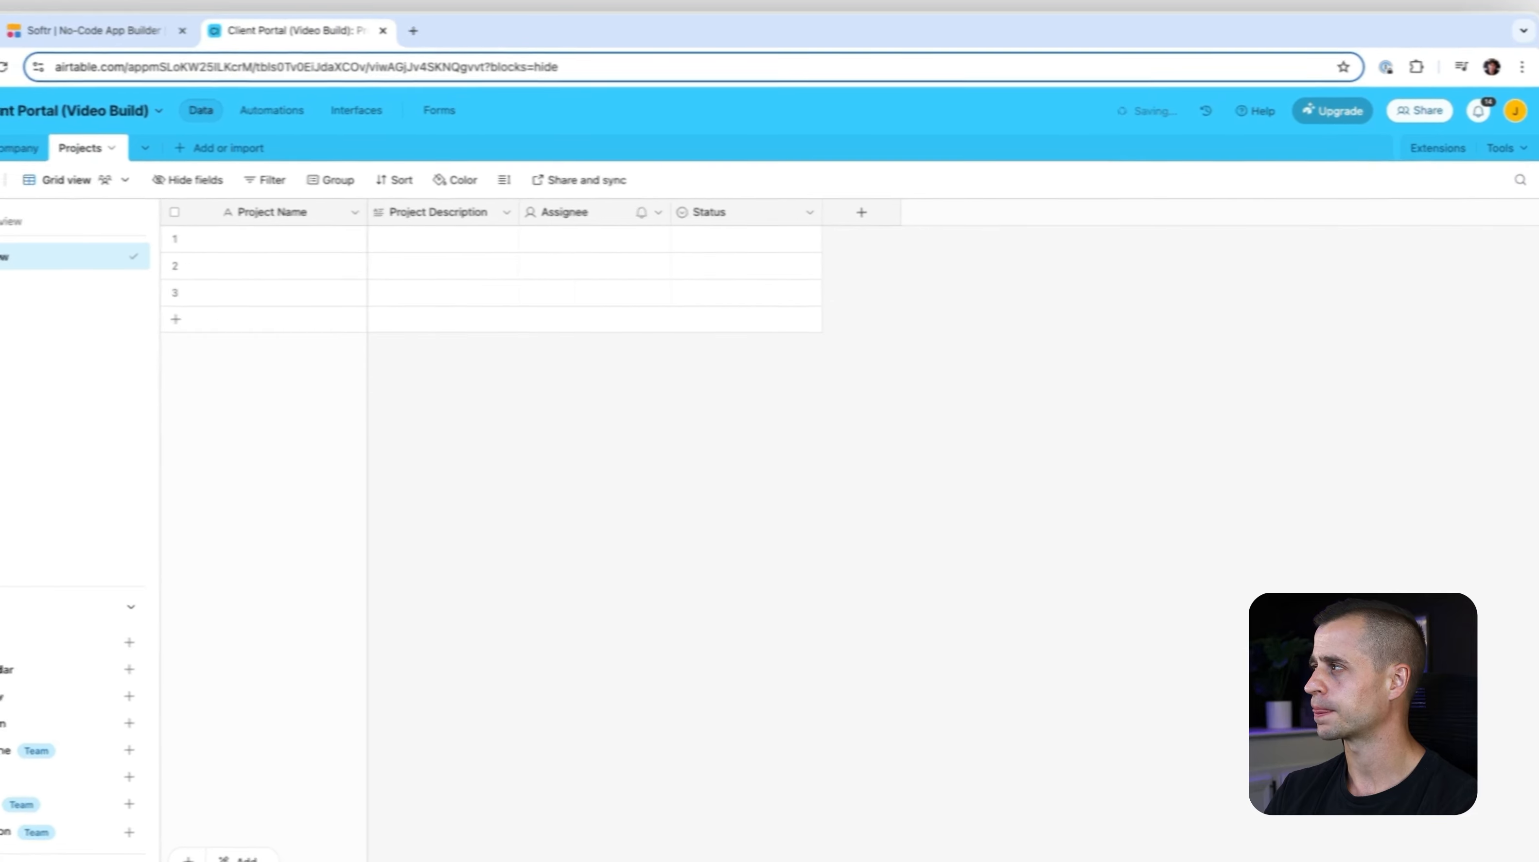
Rename the Status field to "Project Status" and move its column in front of Assignee
click(476, 212)
click(627, 212)
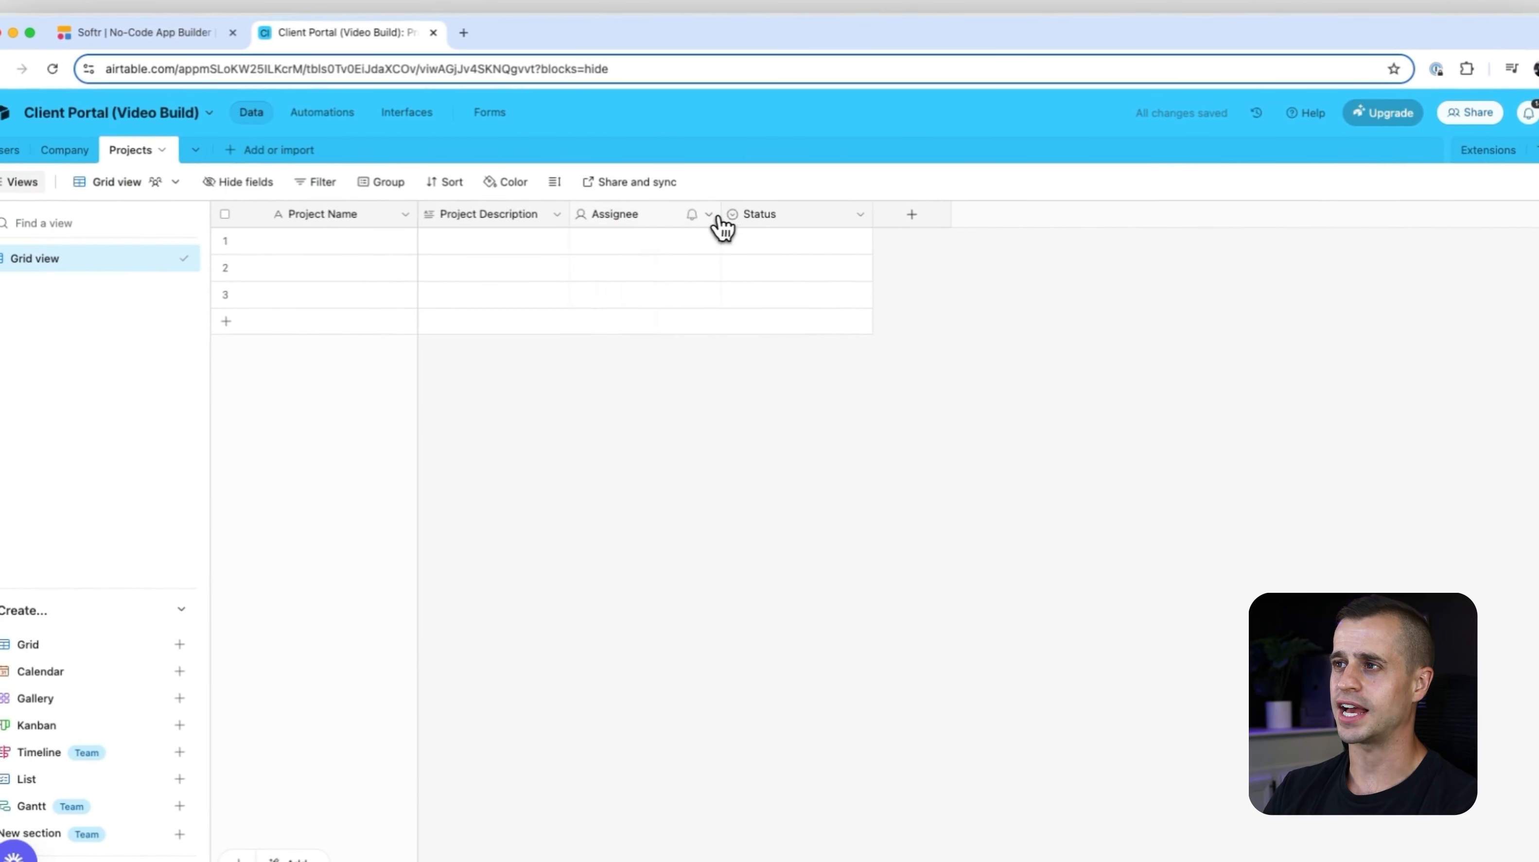
click(802, 217)
click(862, 214)
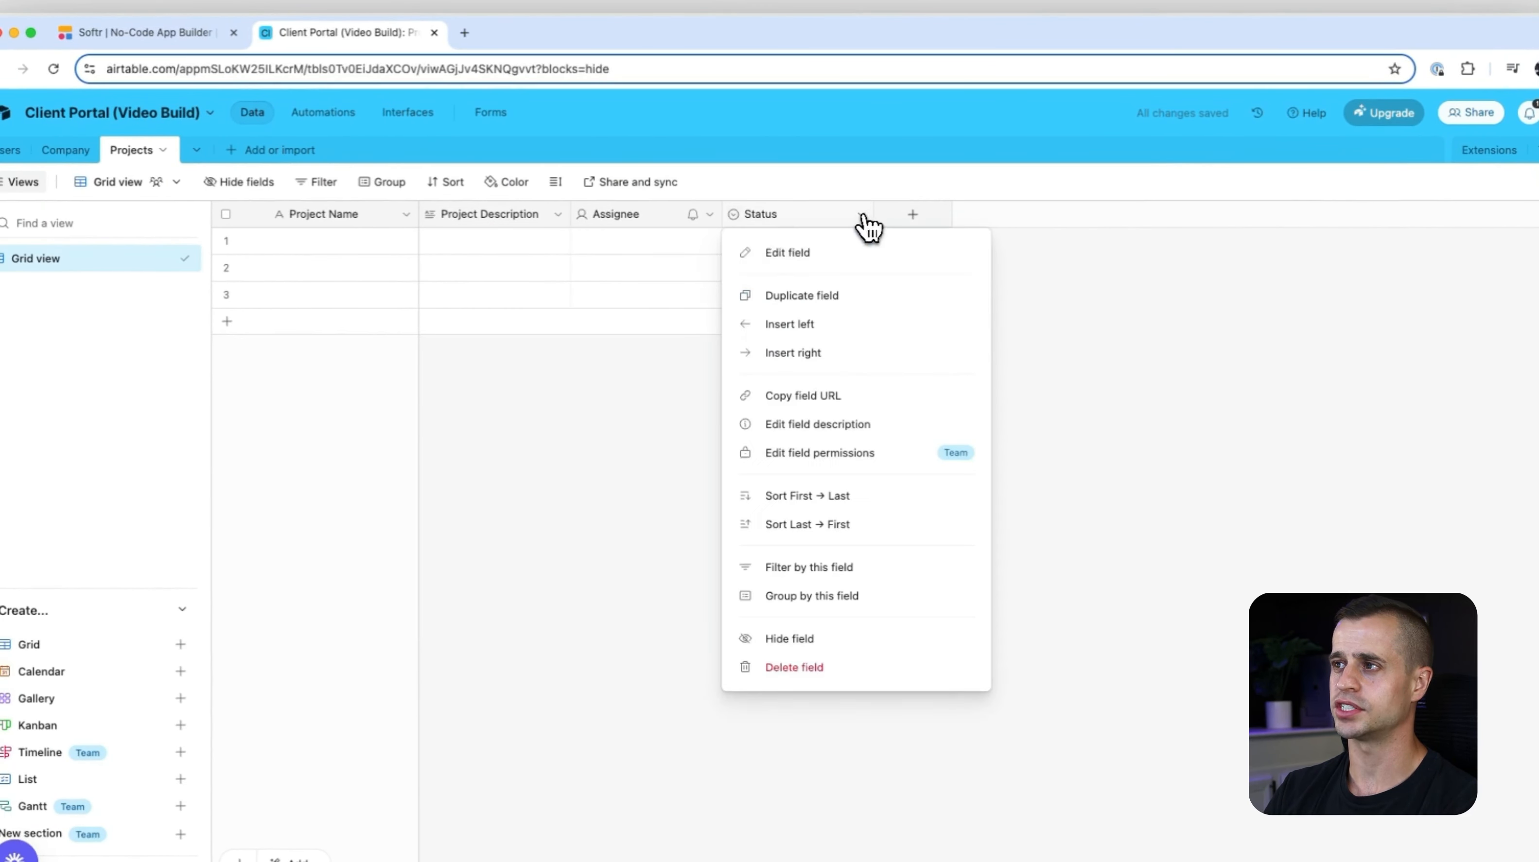
click(812, 253)
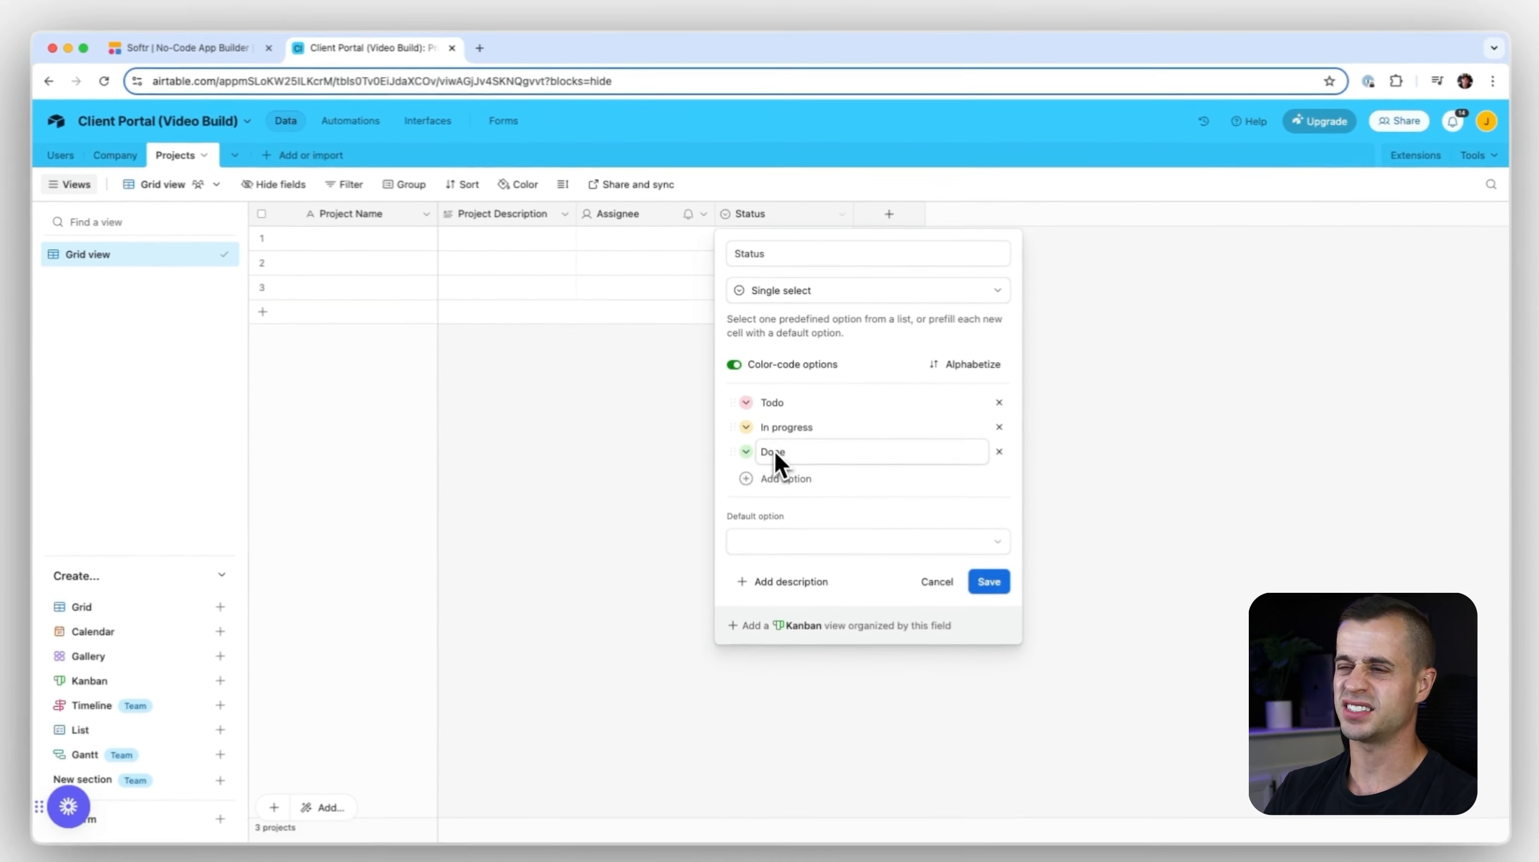
click(733, 253)
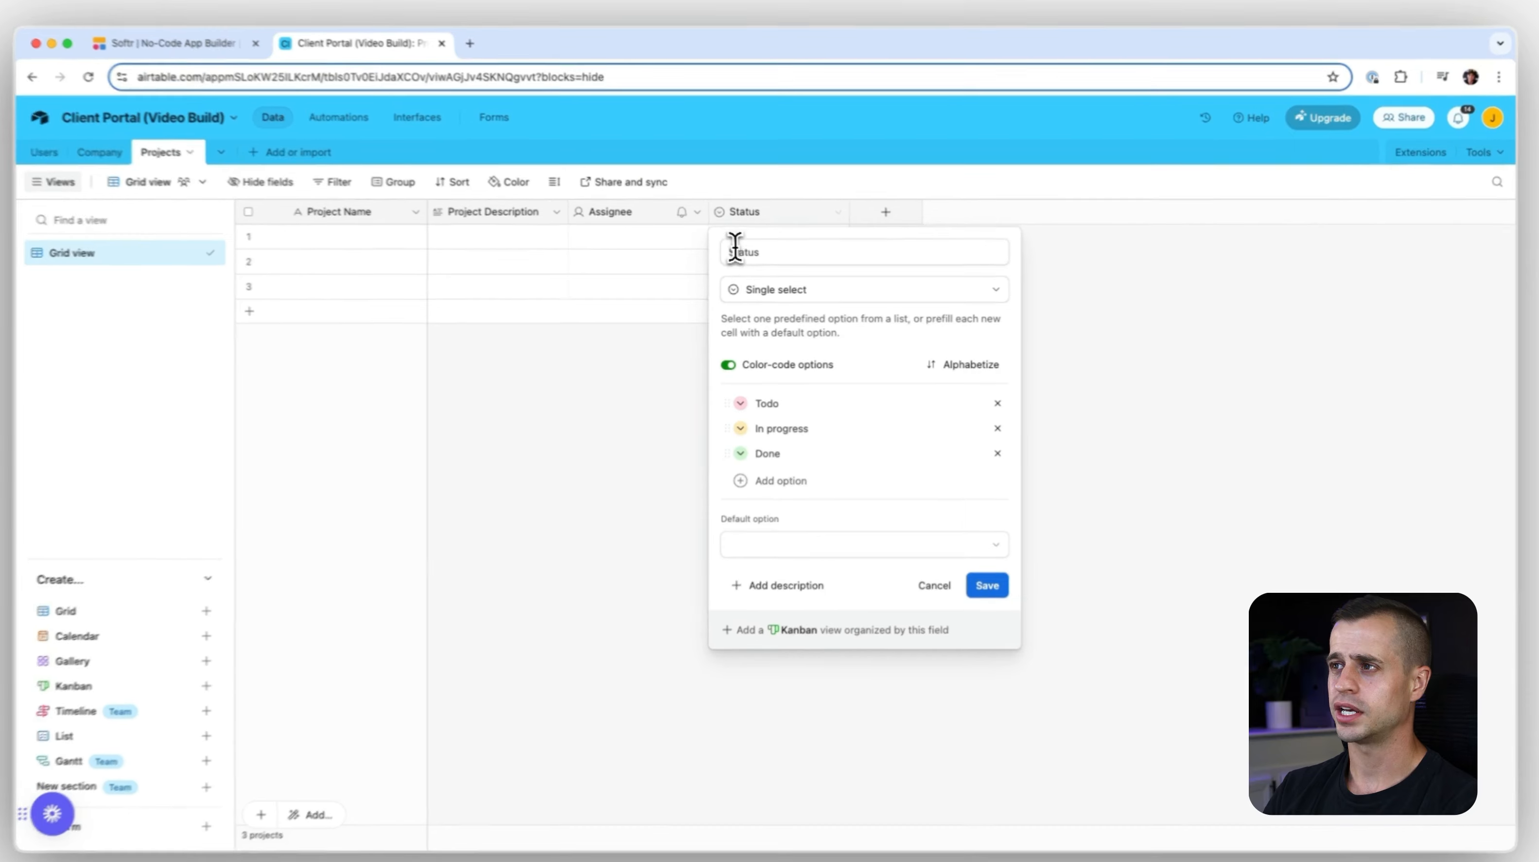
text(Project)
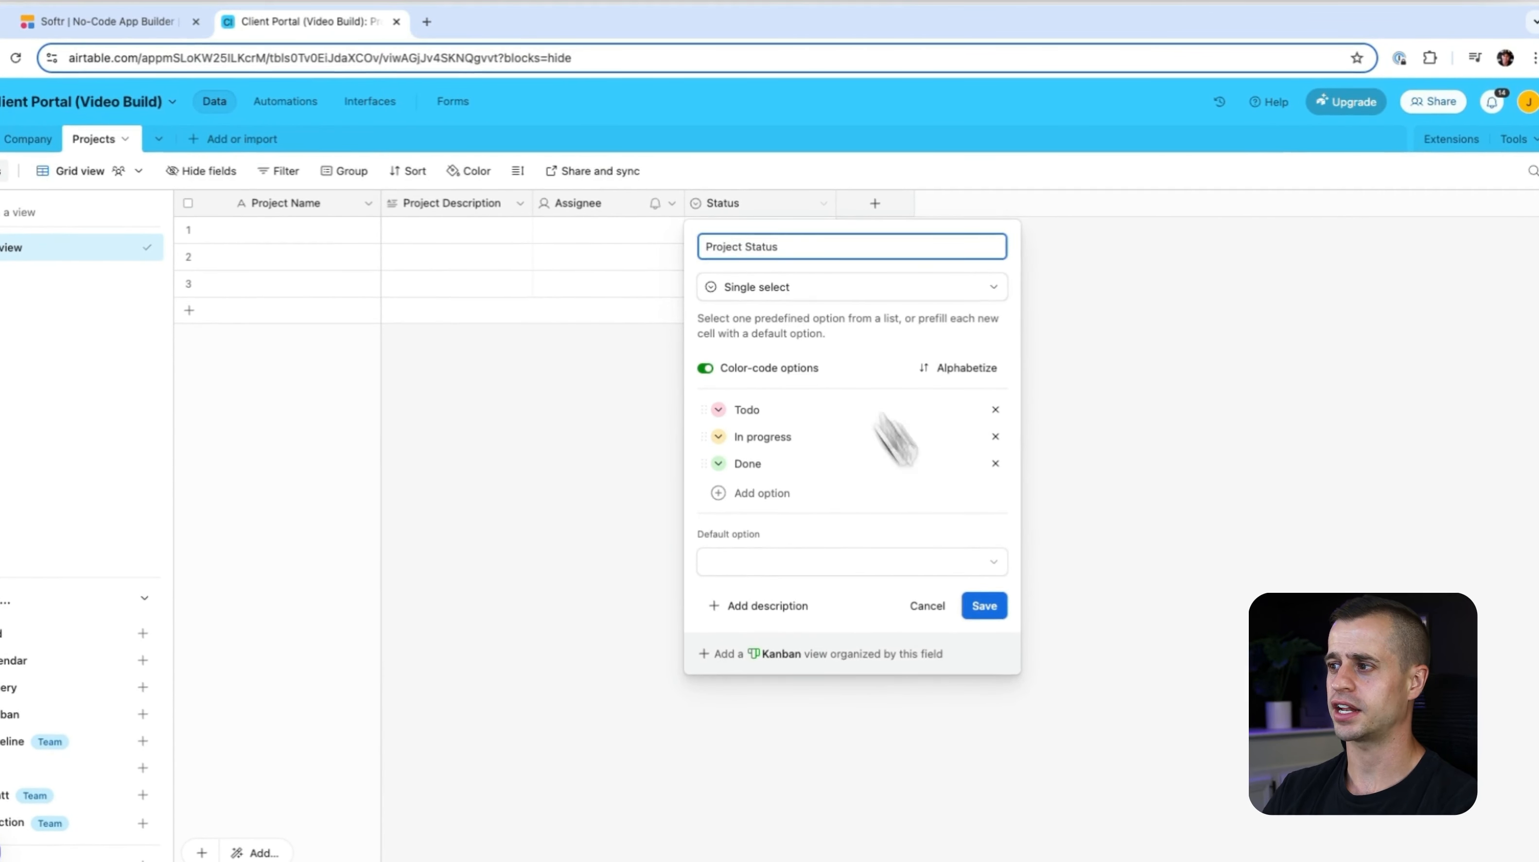
click(983, 605)
drag(749, 206, 574, 205)
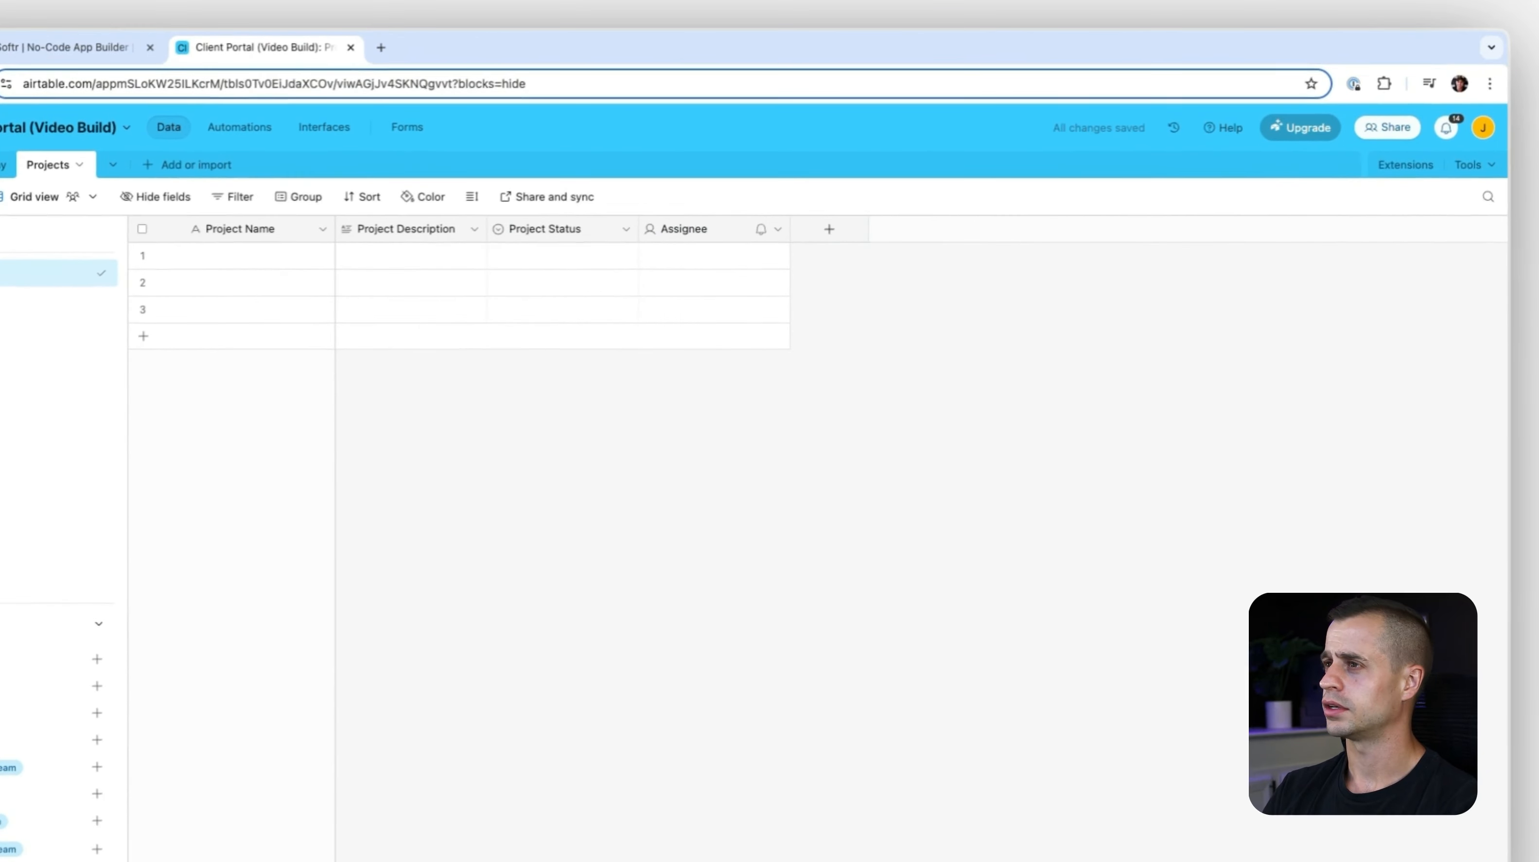
Open the Assignee field of the Projects table for editing and rename it "Company"
click(778, 204)
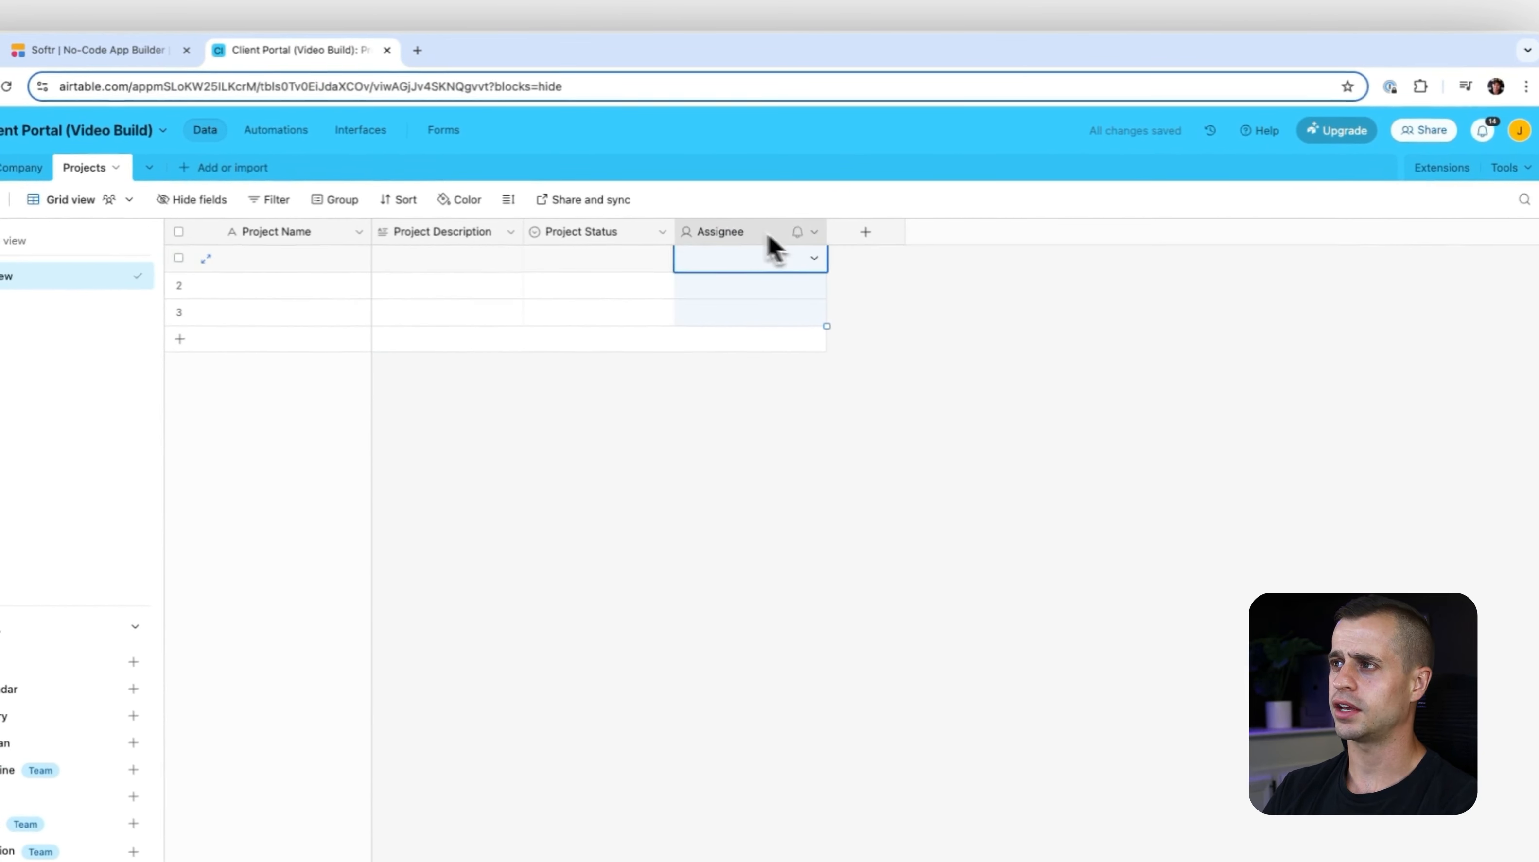
click(814, 232)
click(750, 273)
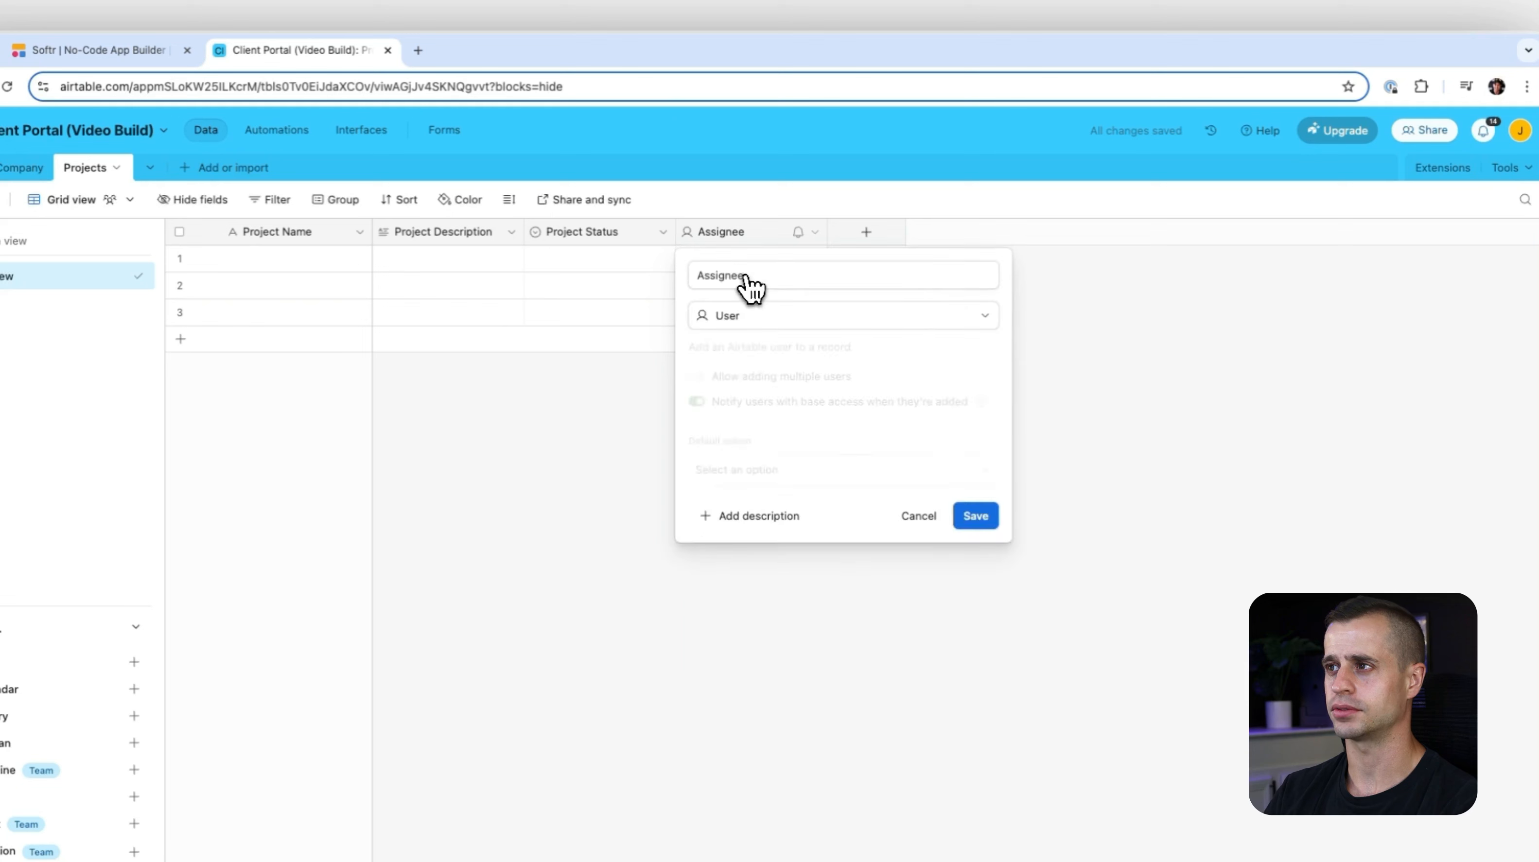
double_click(752, 277)
text(C)
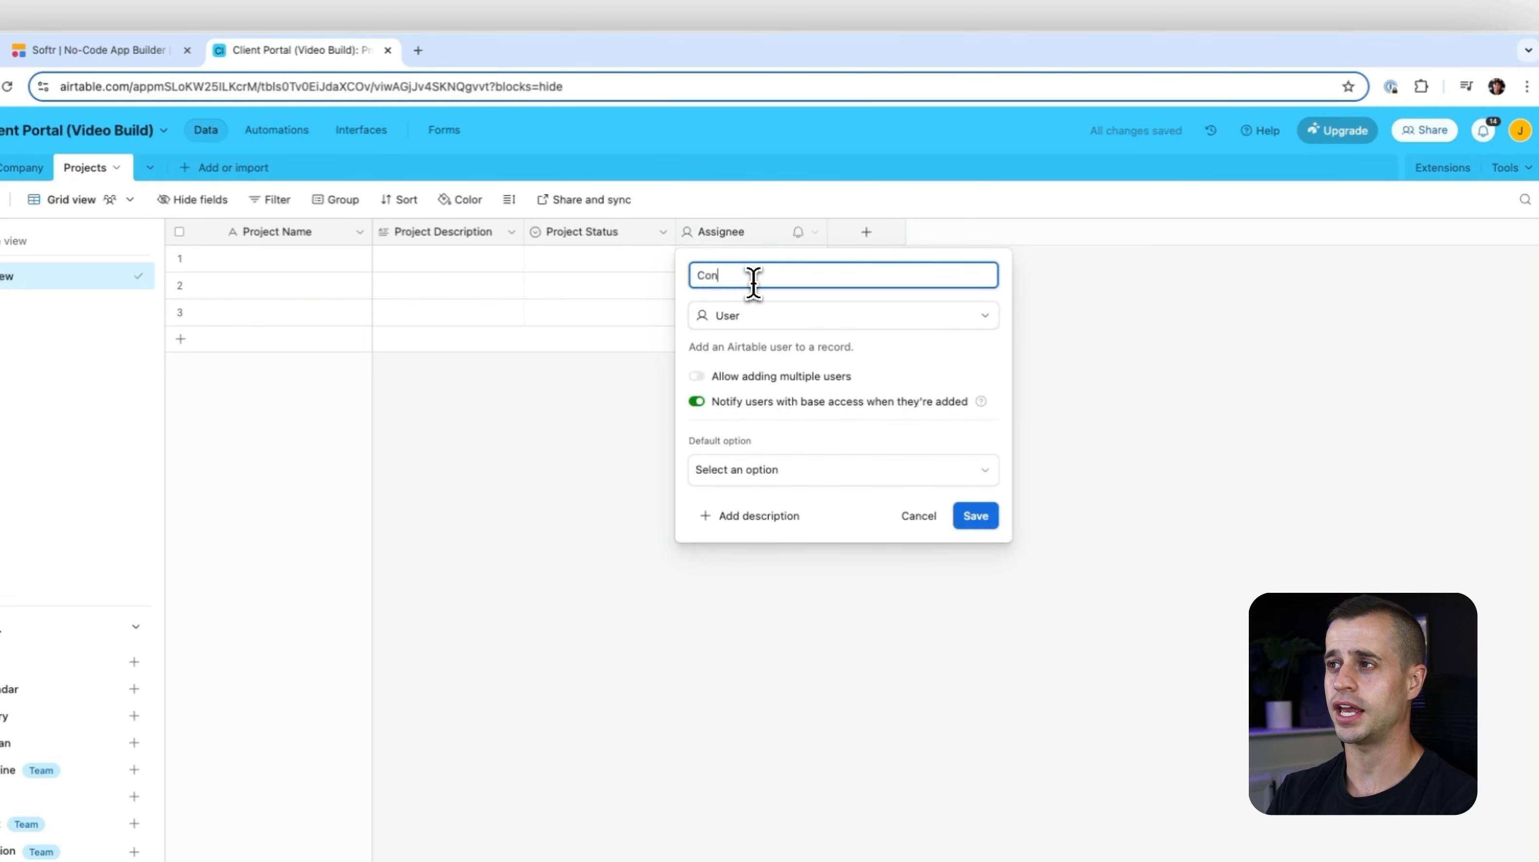
text(ompany)
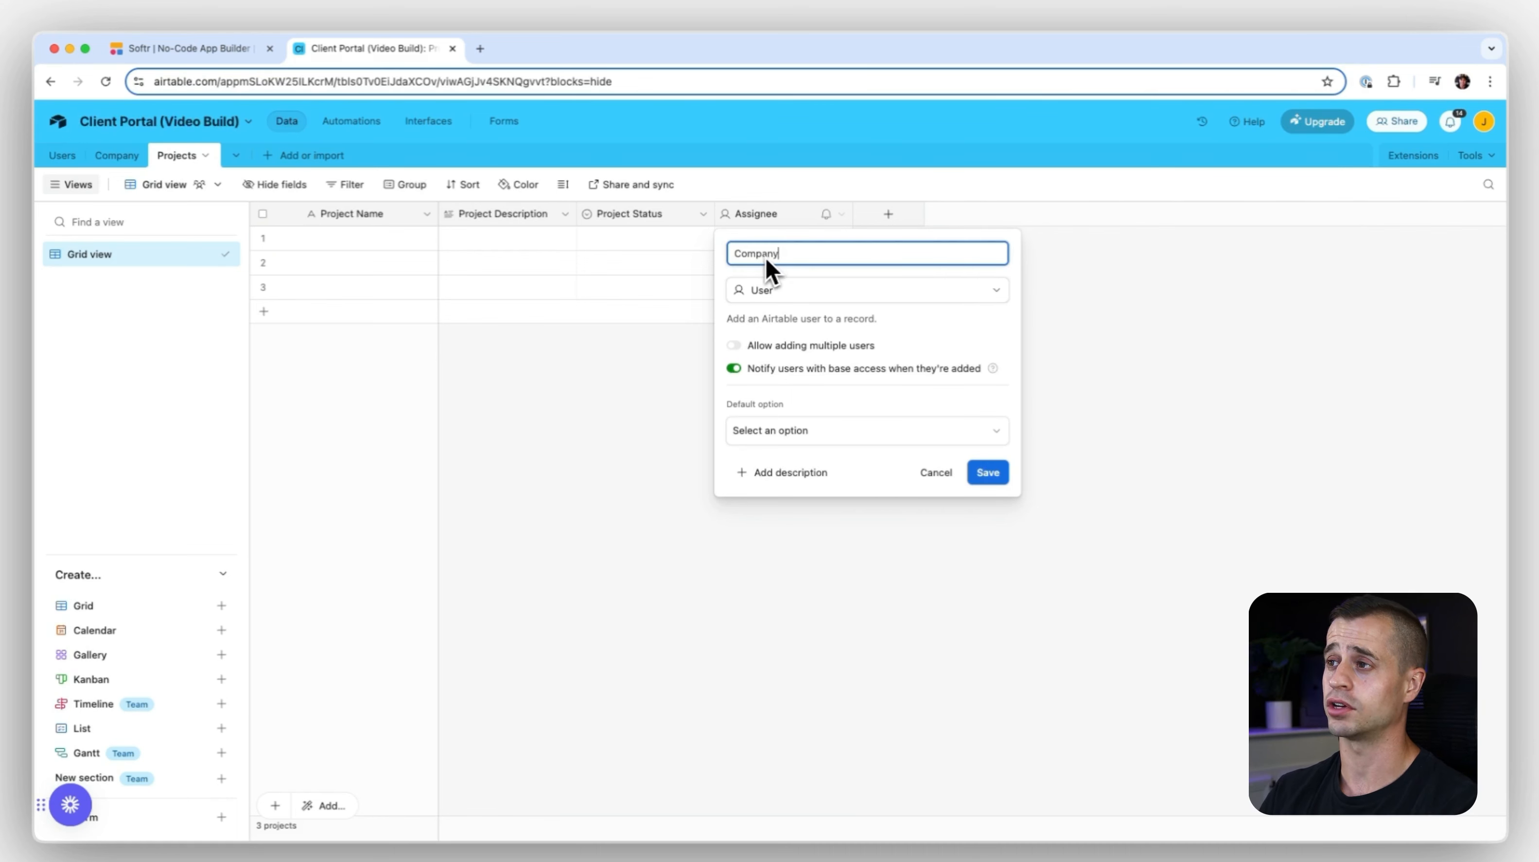
Make the field a link to the Company table with linking to multiple records off, and save it
click(748, 289)
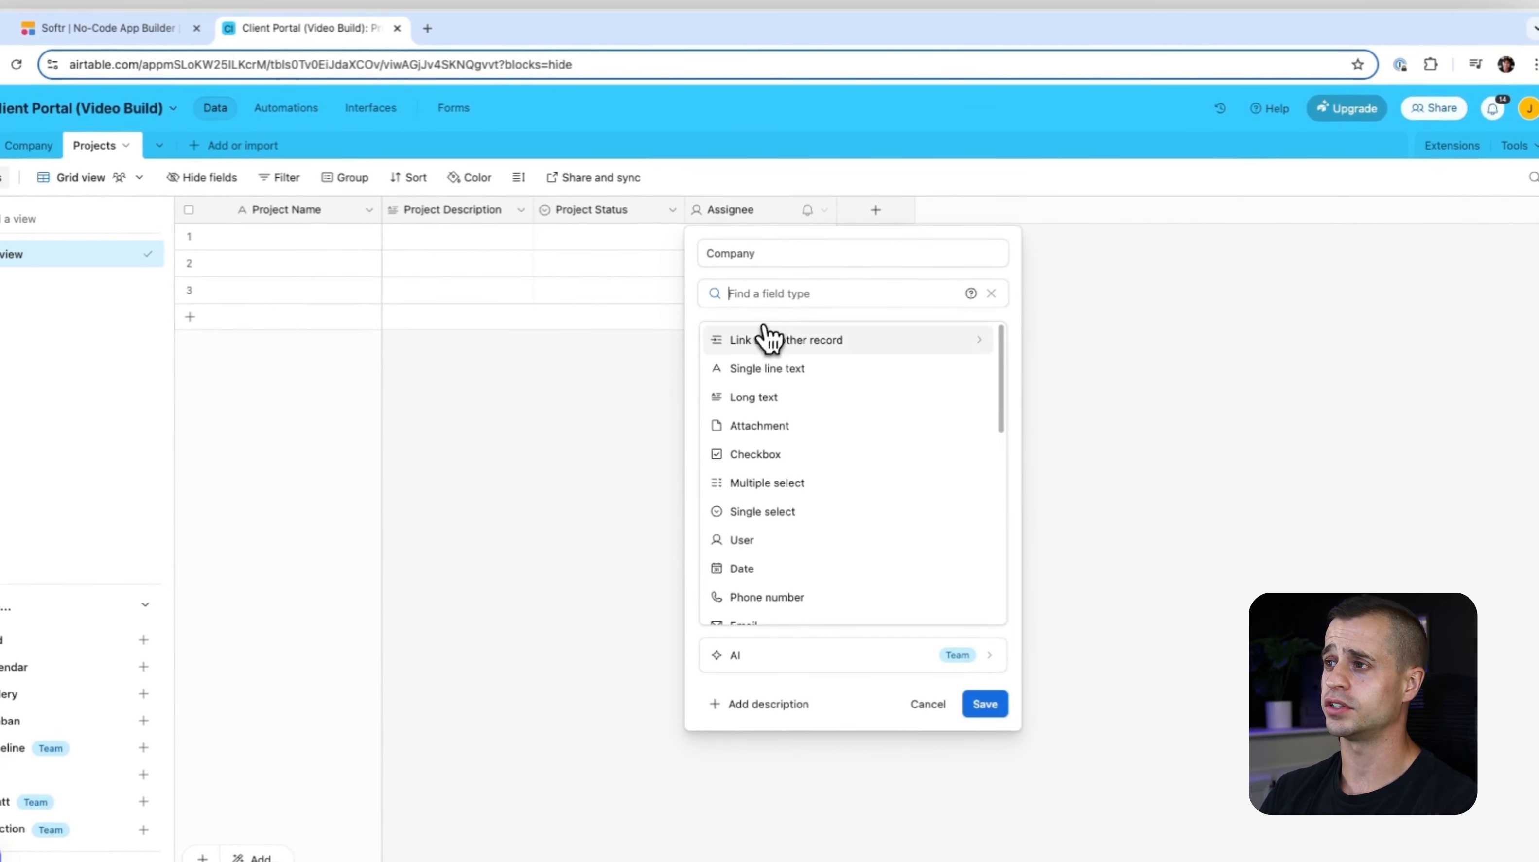
click(764, 350)
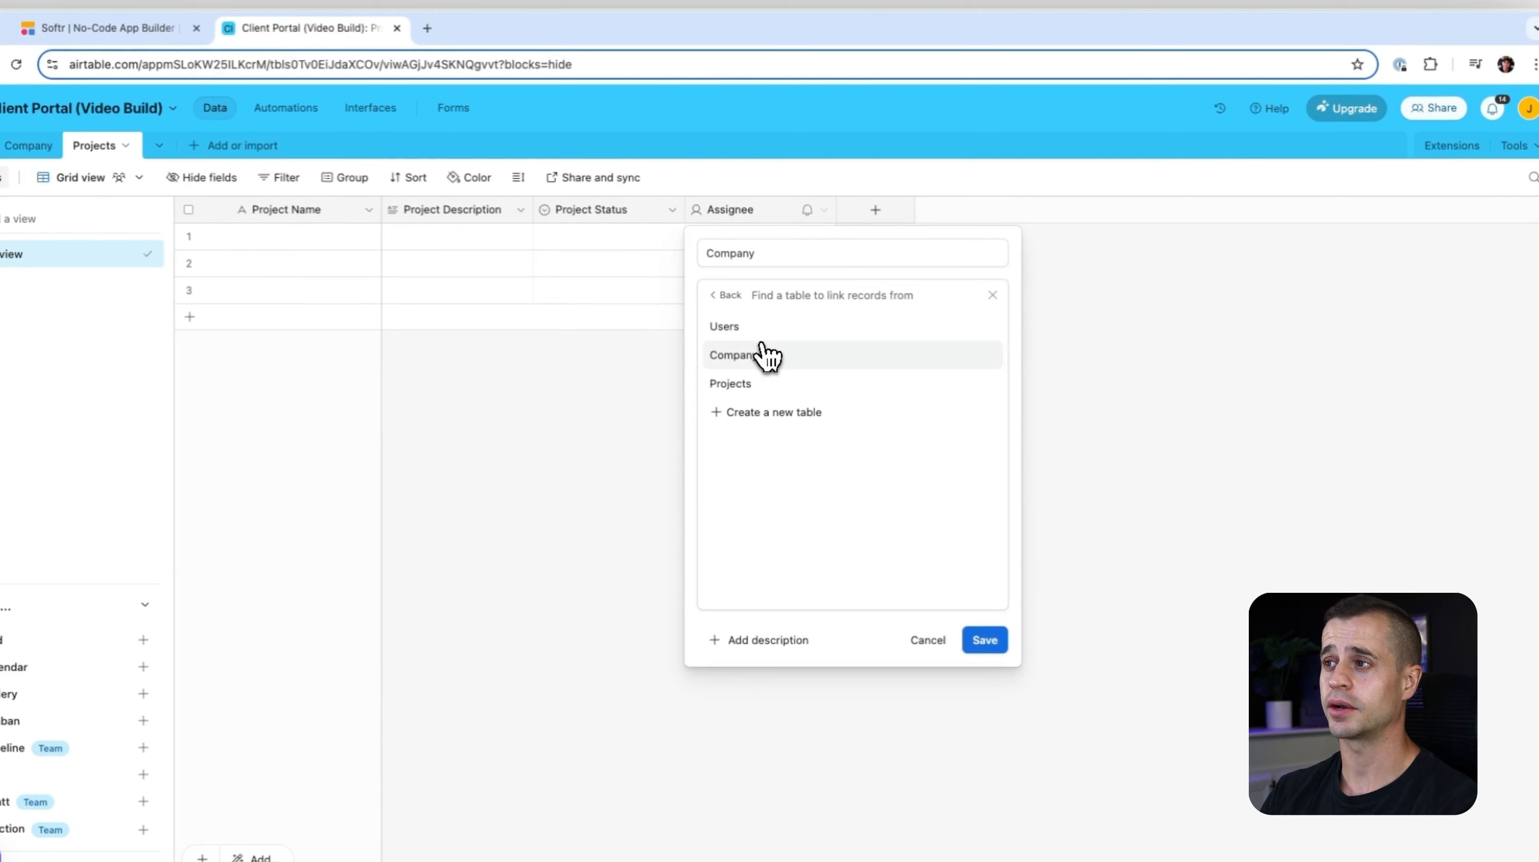
click(762, 354)
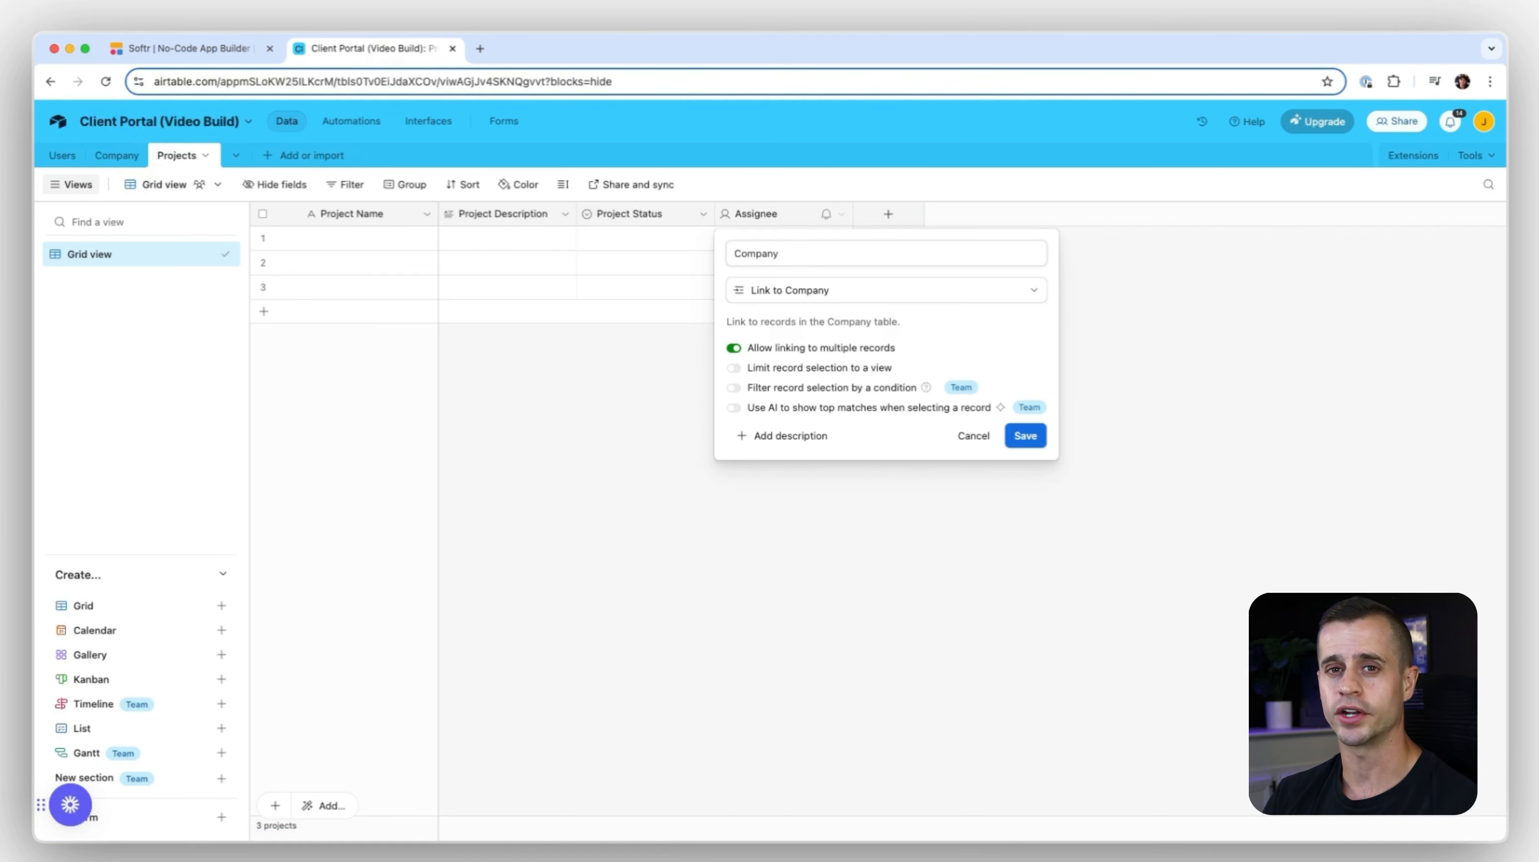
click(734, 348)
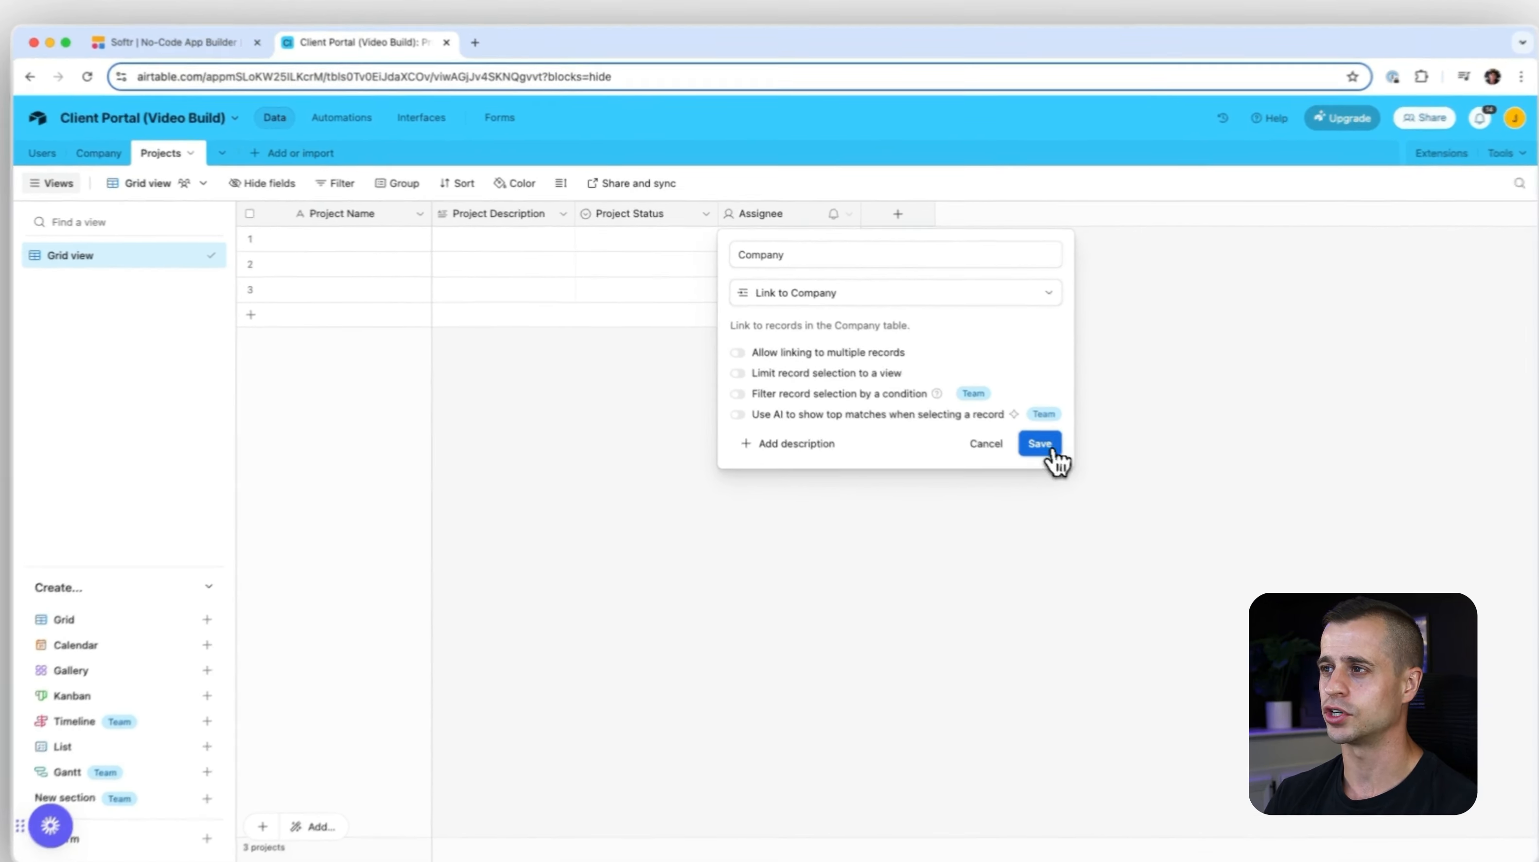
click(1024, 436)
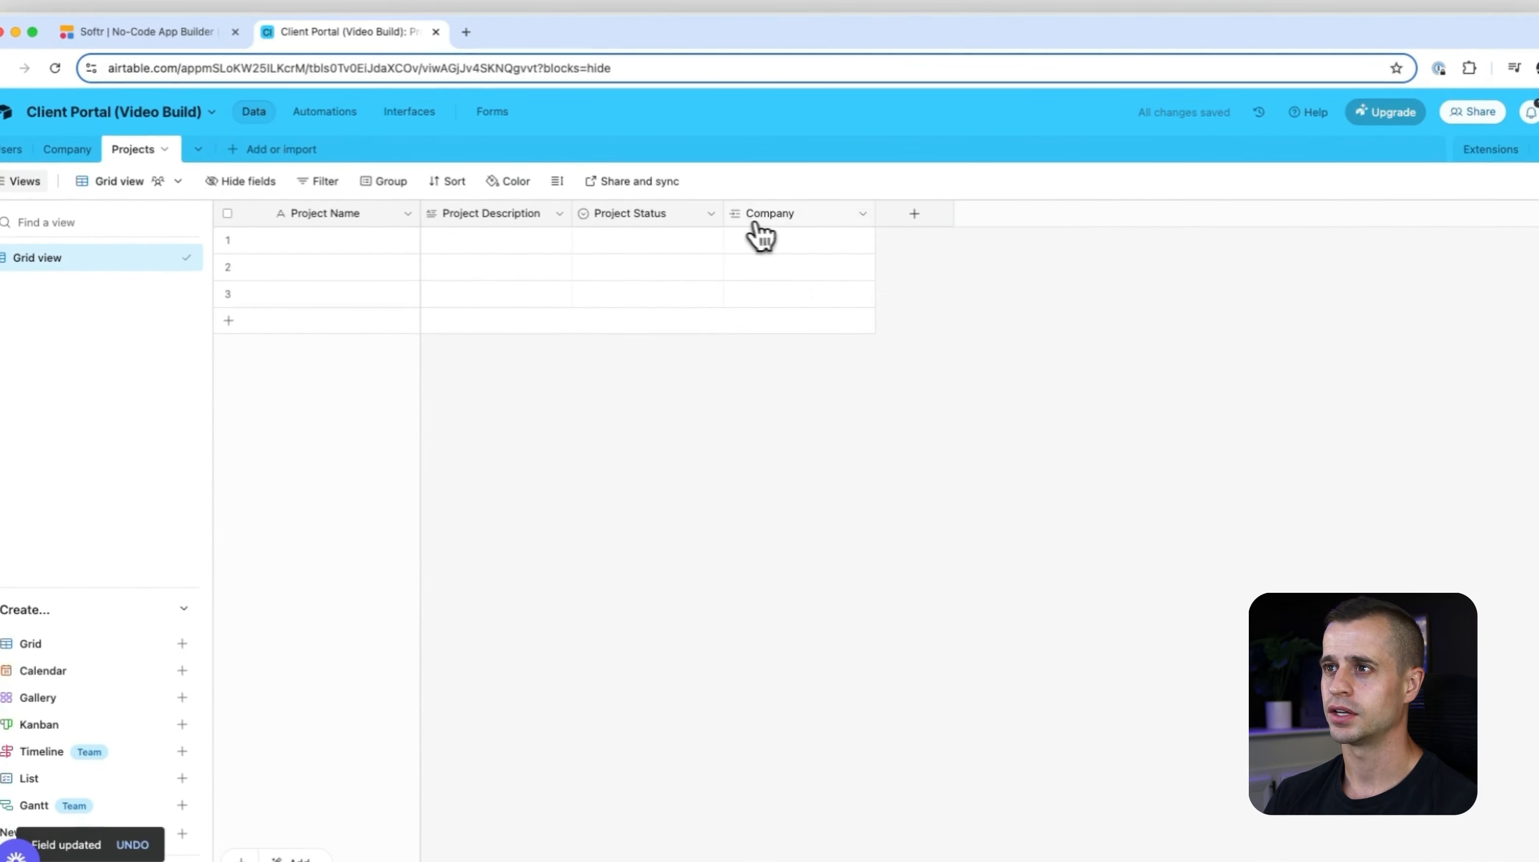
Enter "Project Example" as the project name of the first record in the Projects table
click(330, 248)
text(Project Exam)
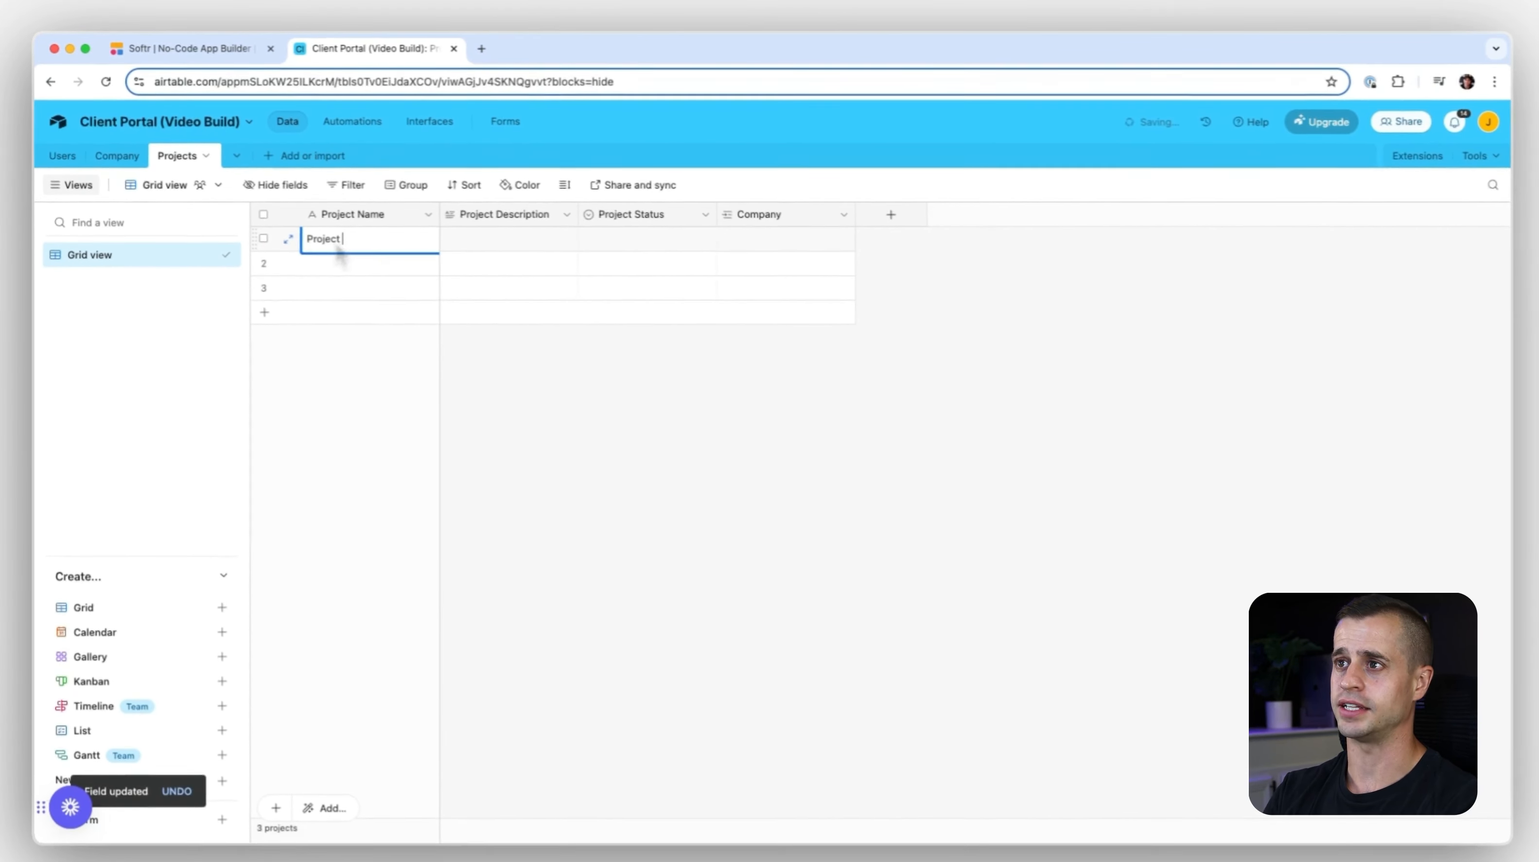
key(Tab)
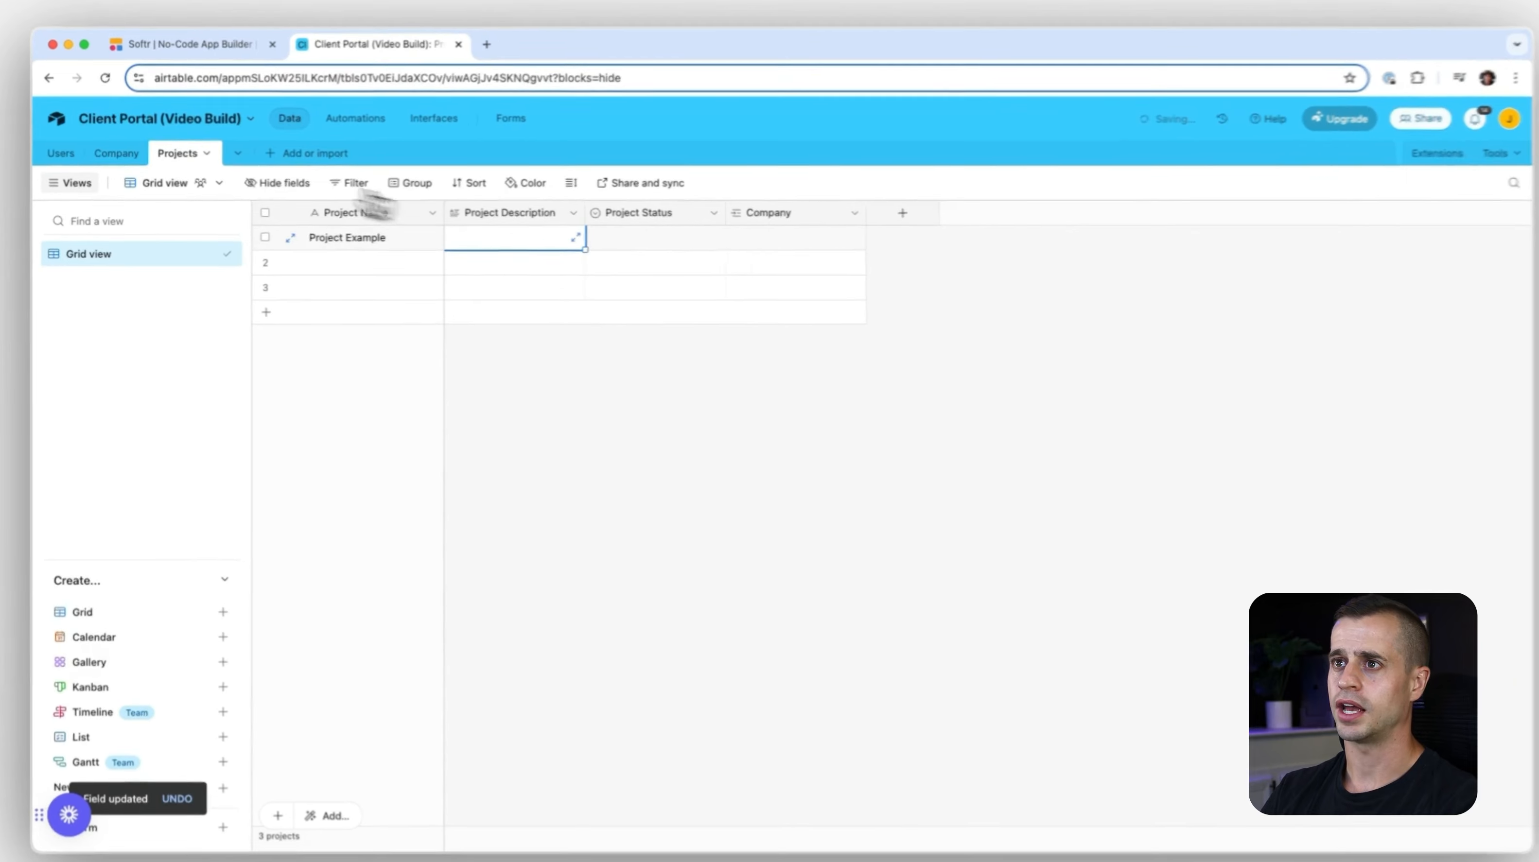
Enter "Test Company" as the company name of the first record in the Company table
click(117, 155)
click(343, 237)
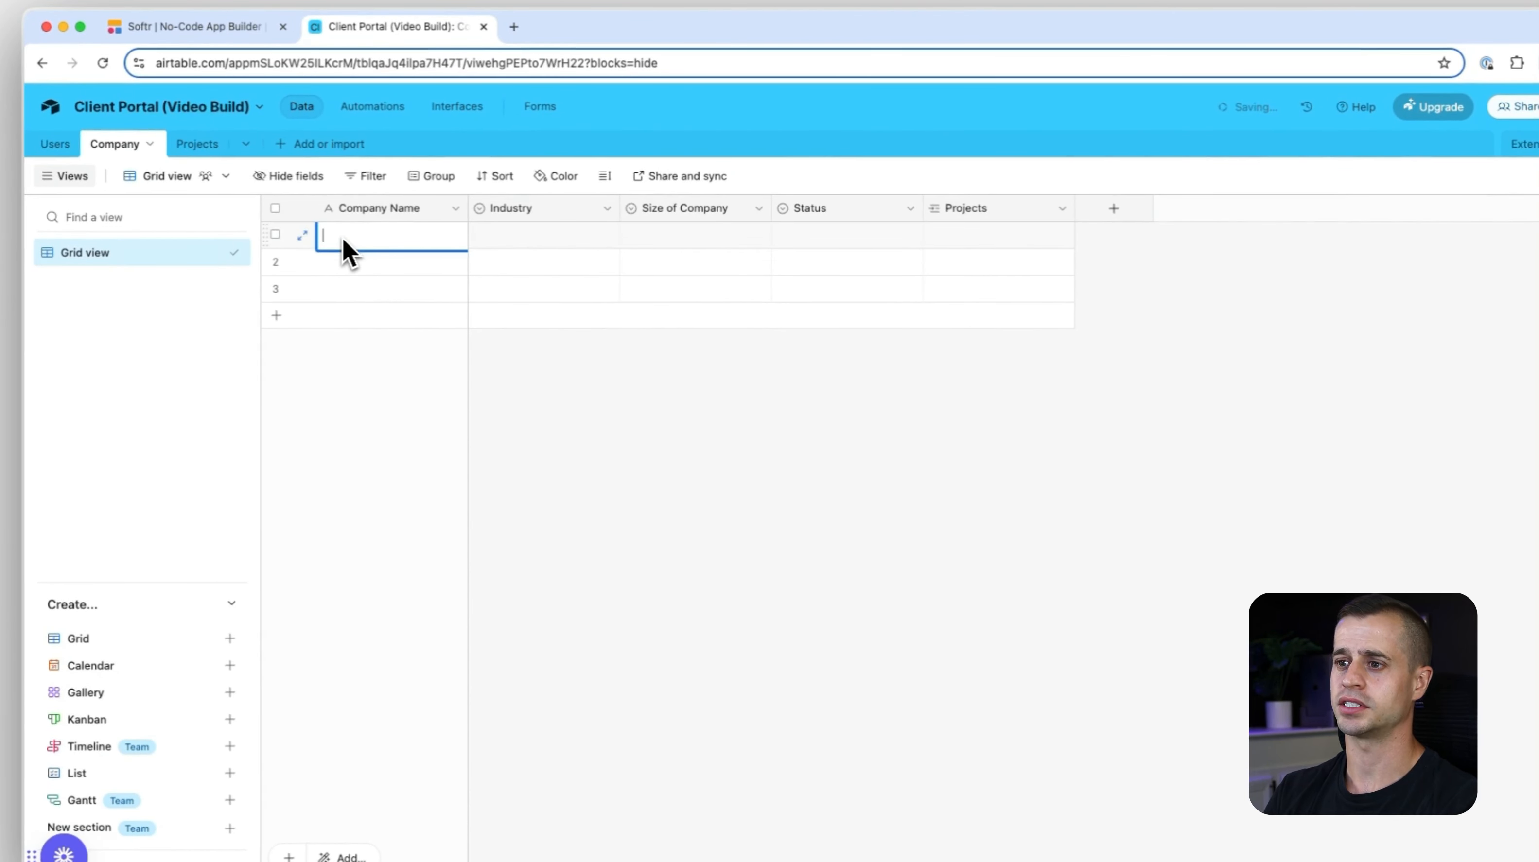
text(Test Company)
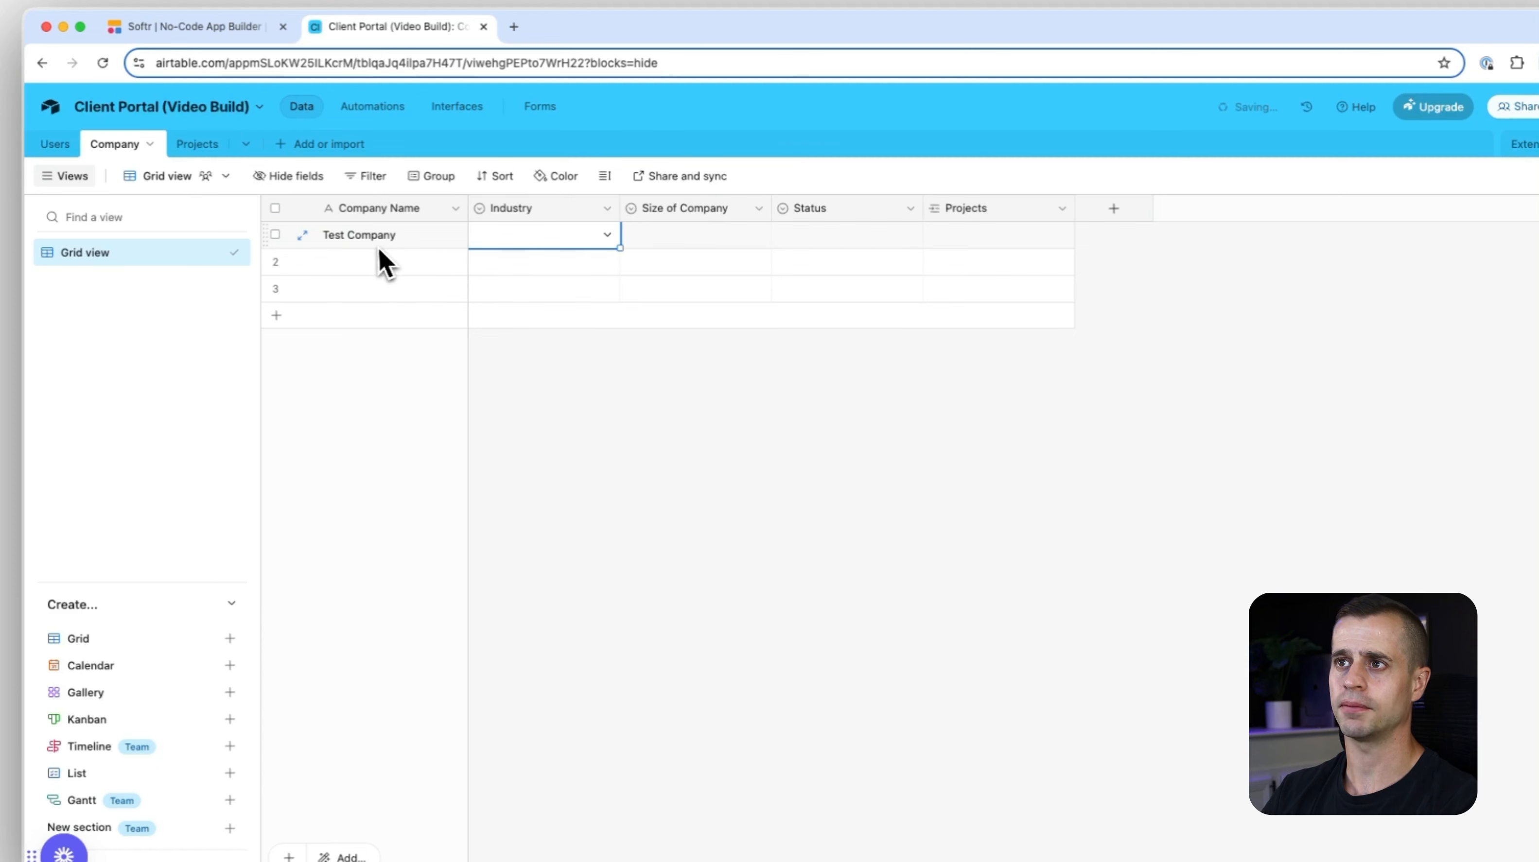
In the Projects table, link the Project Example record to Test Company through its Company field
click(197, 145)
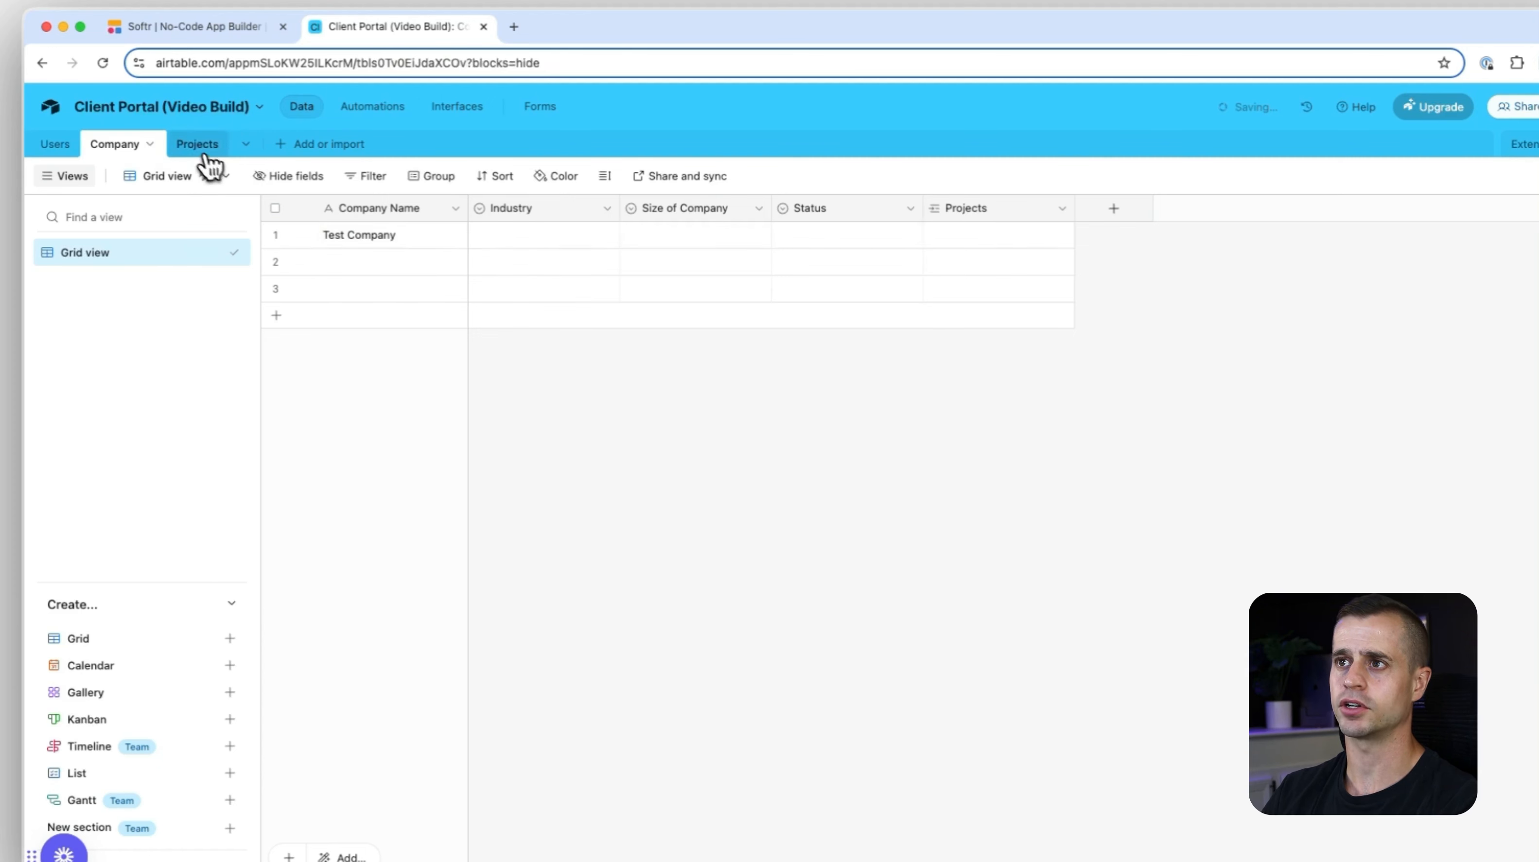
click(786, 235)
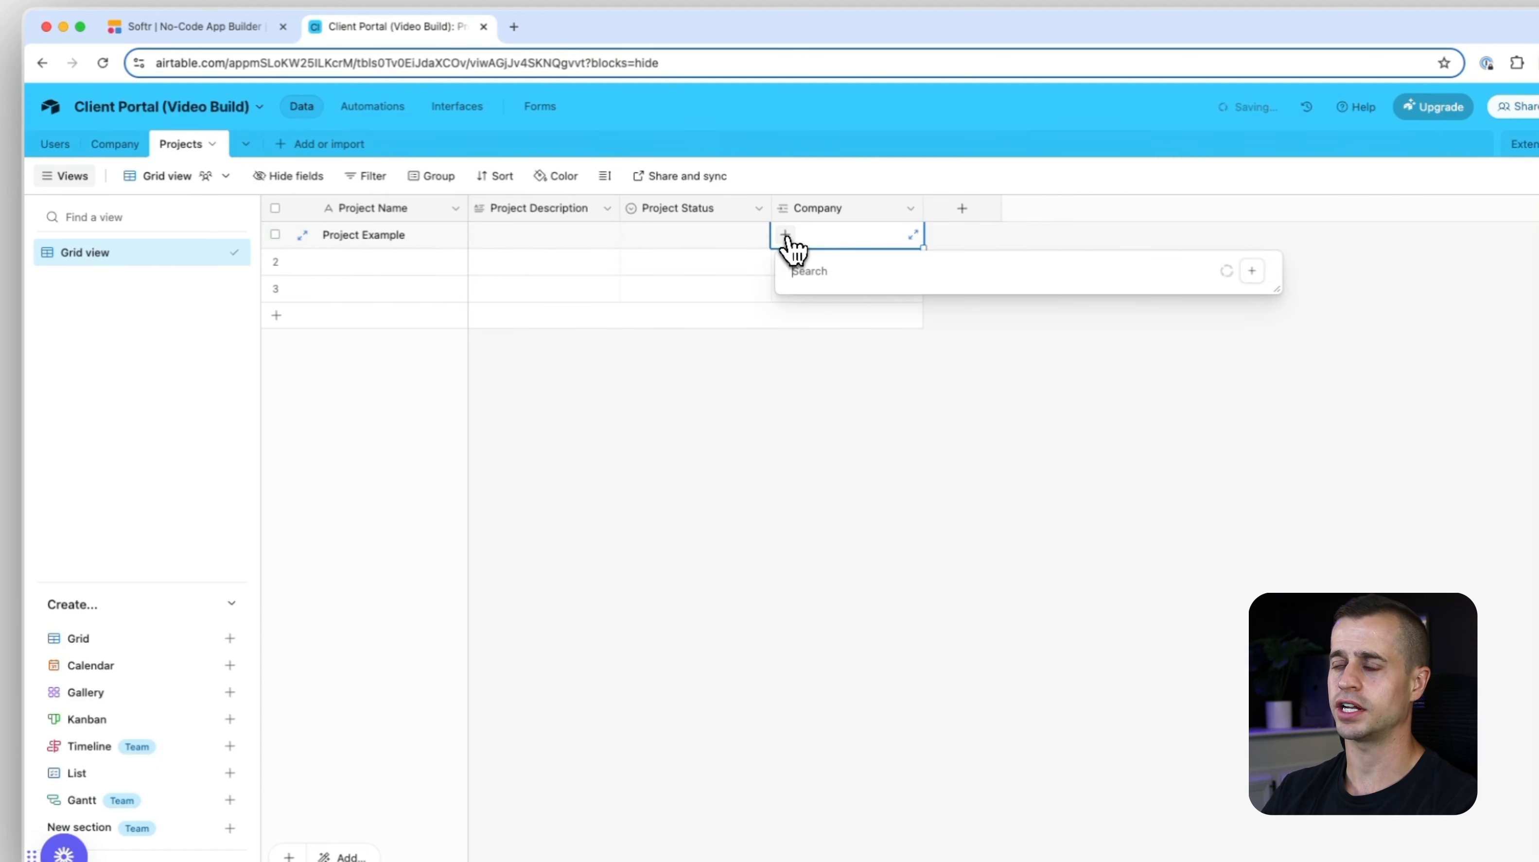
text(test)
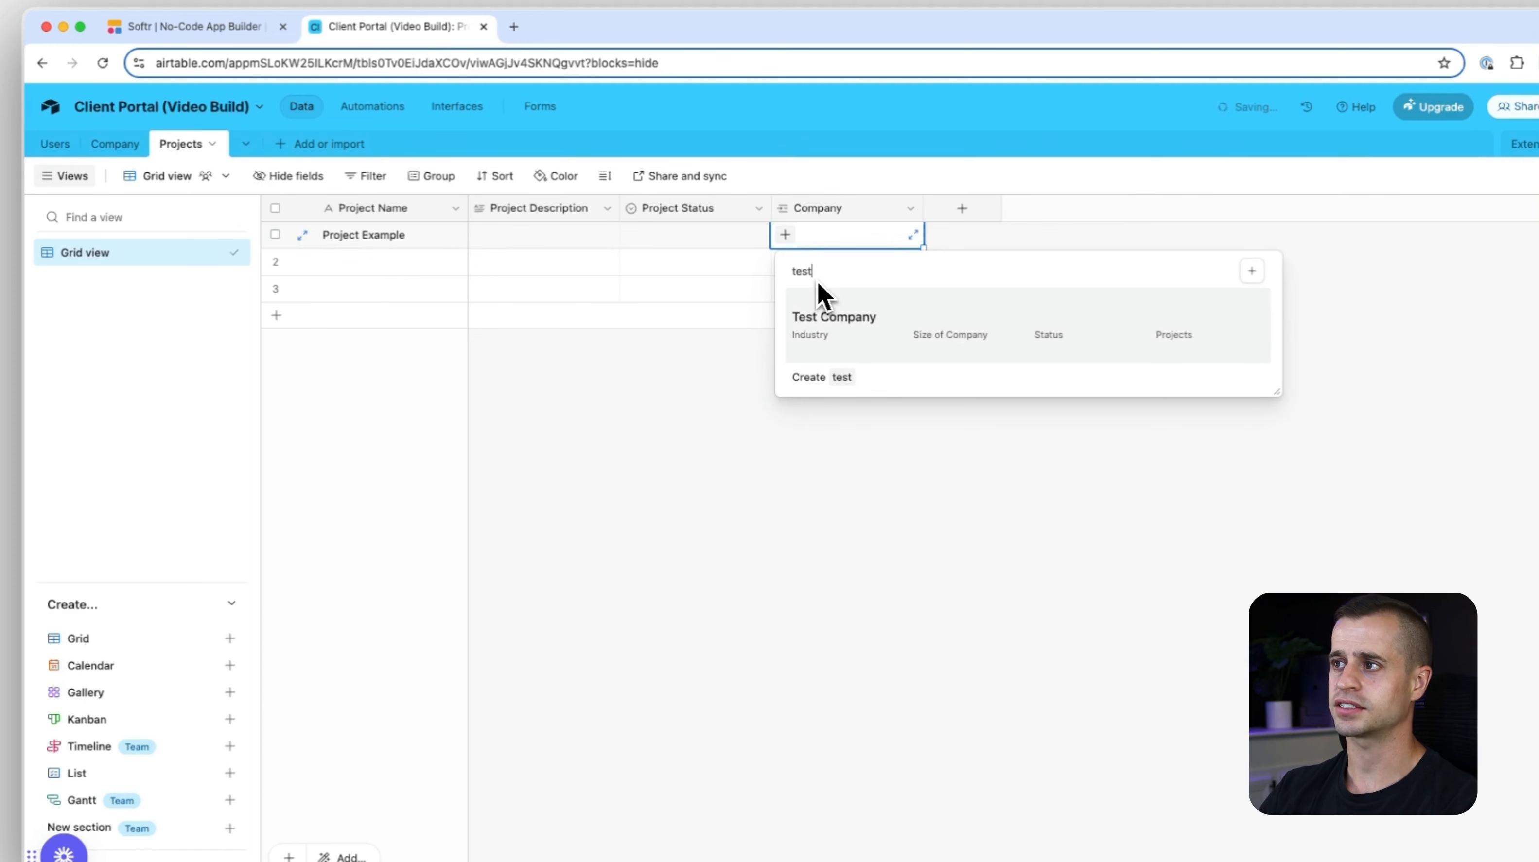
click(821, 320)
click(811, 353)
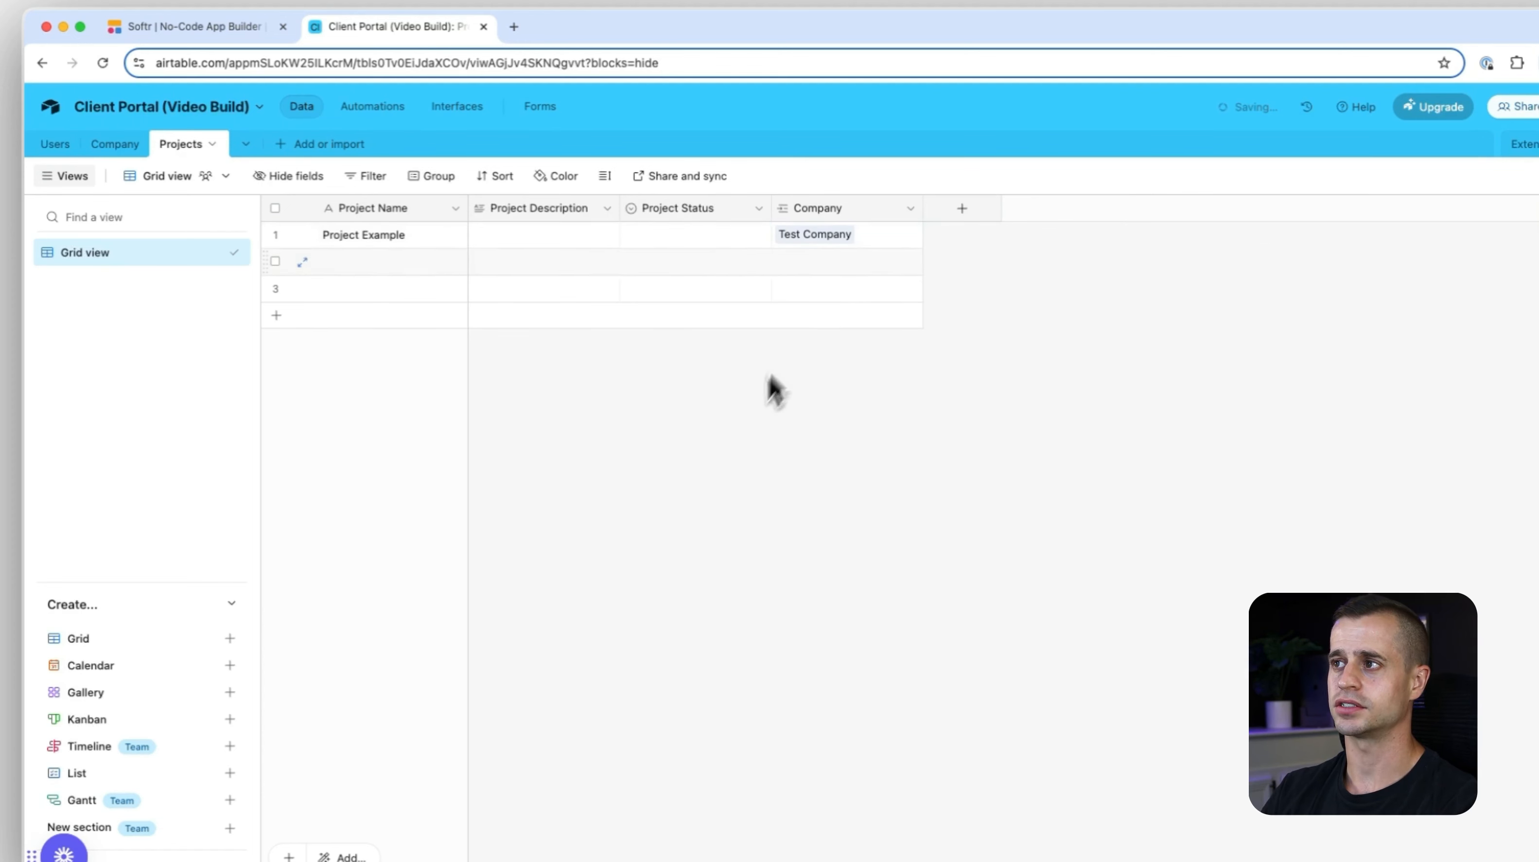
Set the linked Test Company record's Industry to Real Estate, Size of Company to 50 - 100 and Status to Todo, and return to the Company table
click(816, 237)
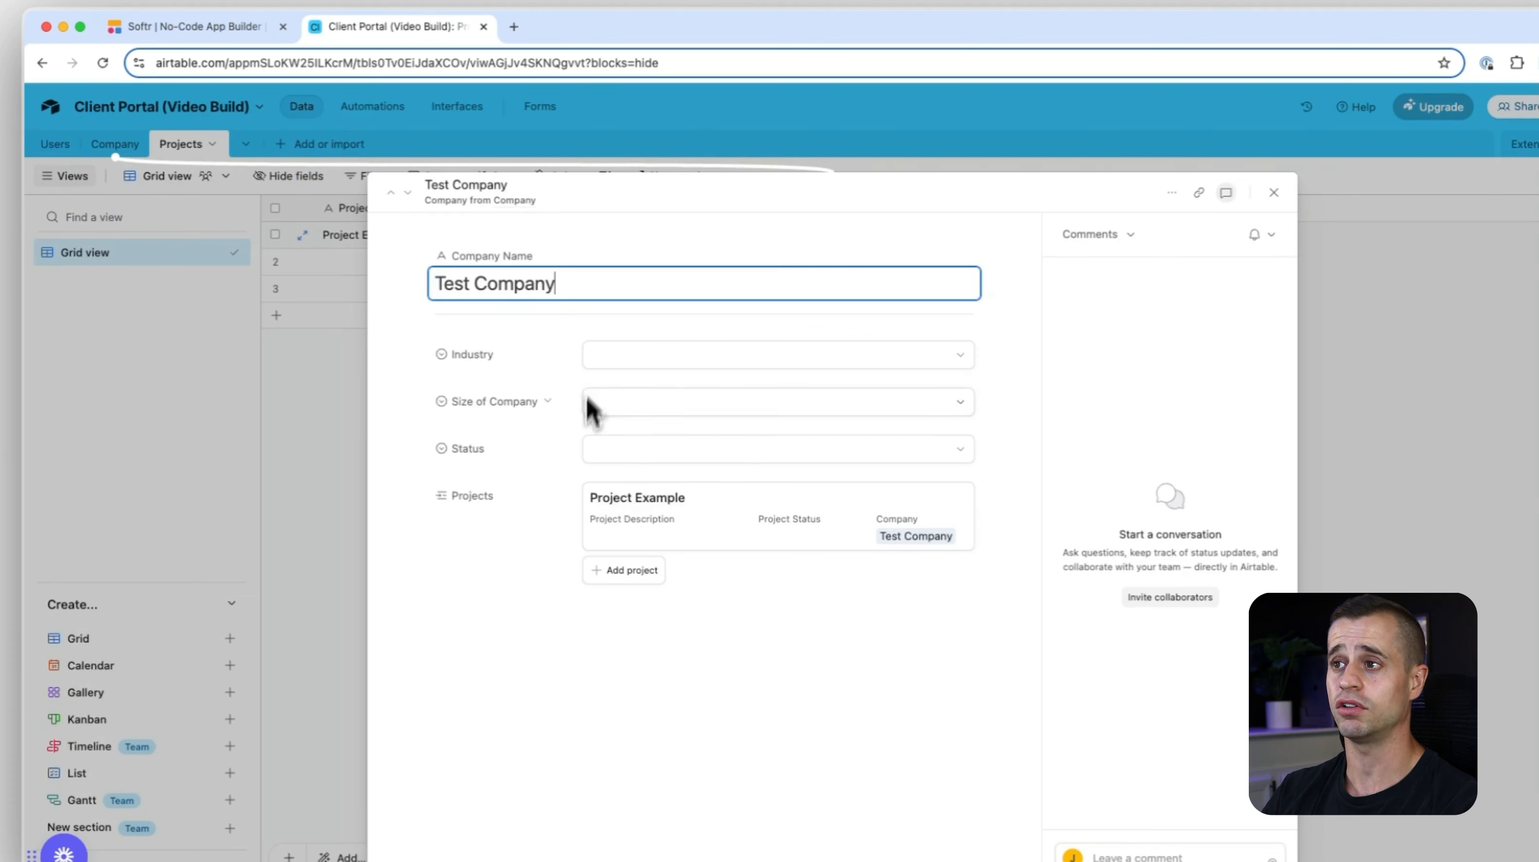
click(602, 362)
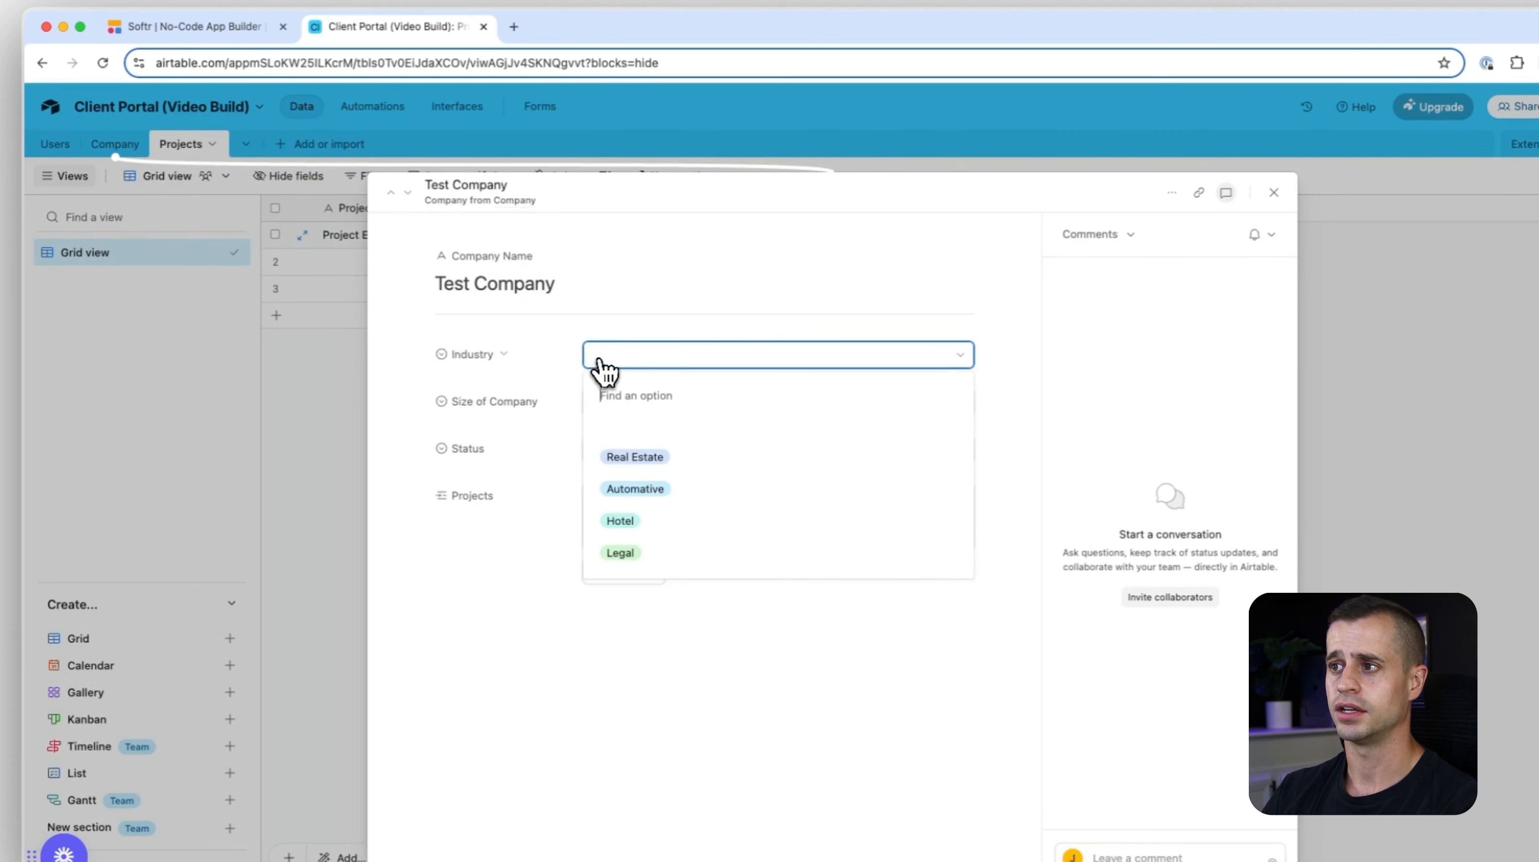
click(673, 458)
click(643, 404)
click(649, 536)
click(631, 452)
click(639, 550)
click(1273, 192)
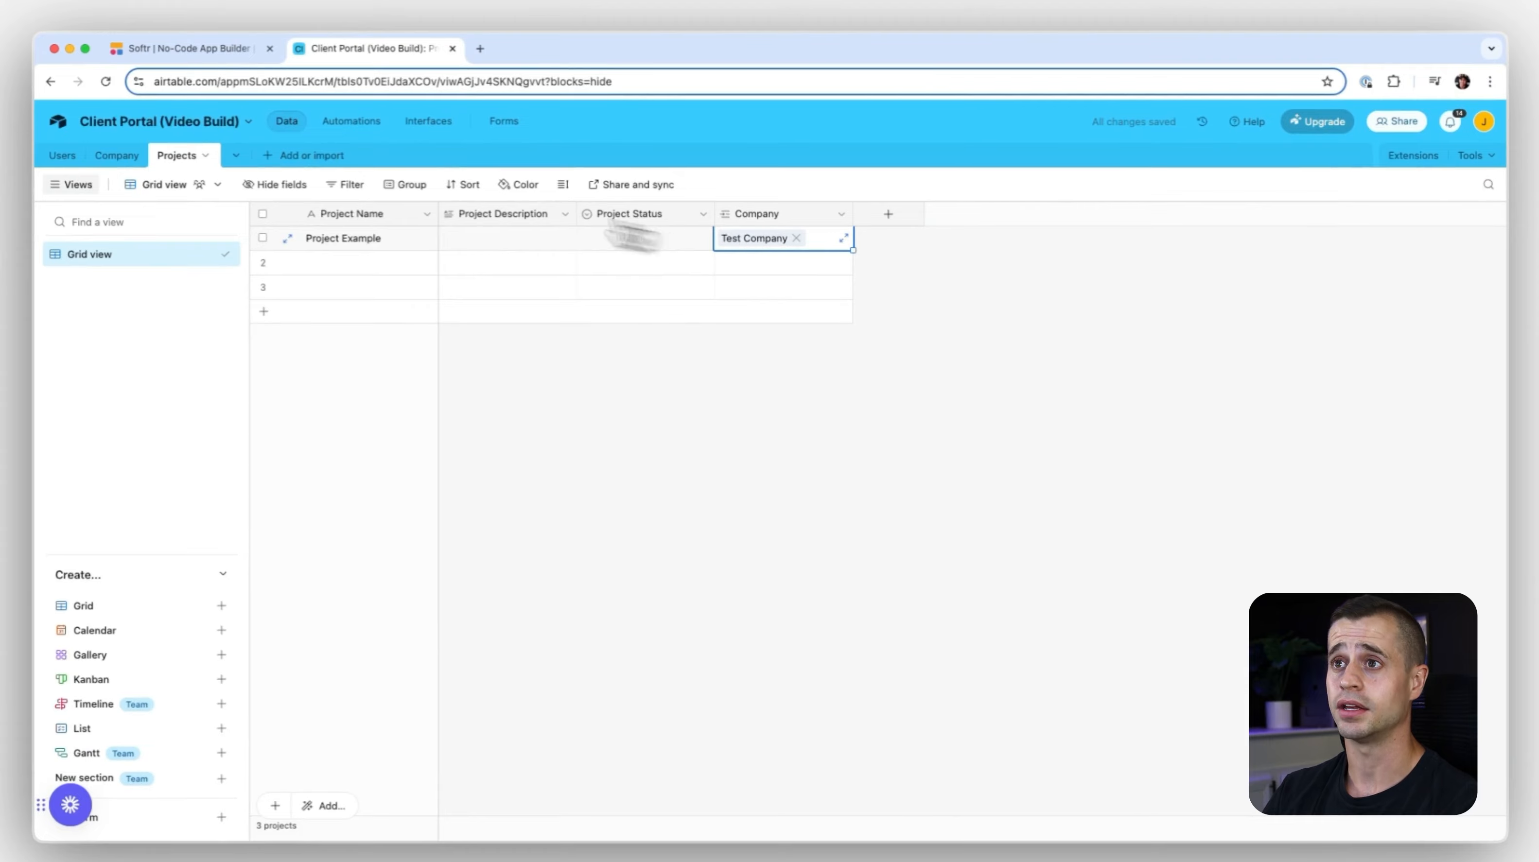
click(117, 155)
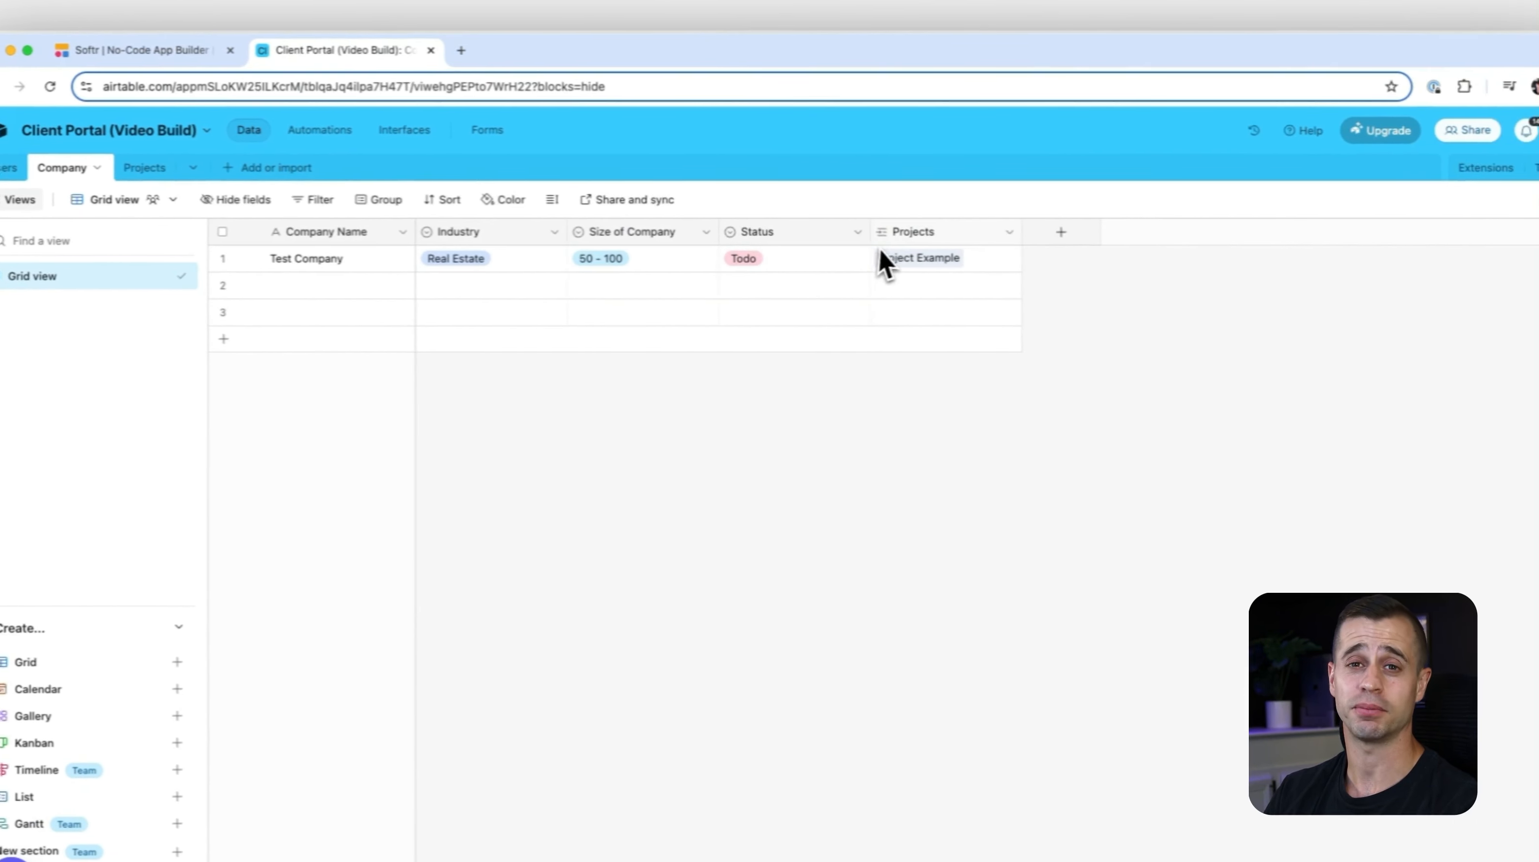